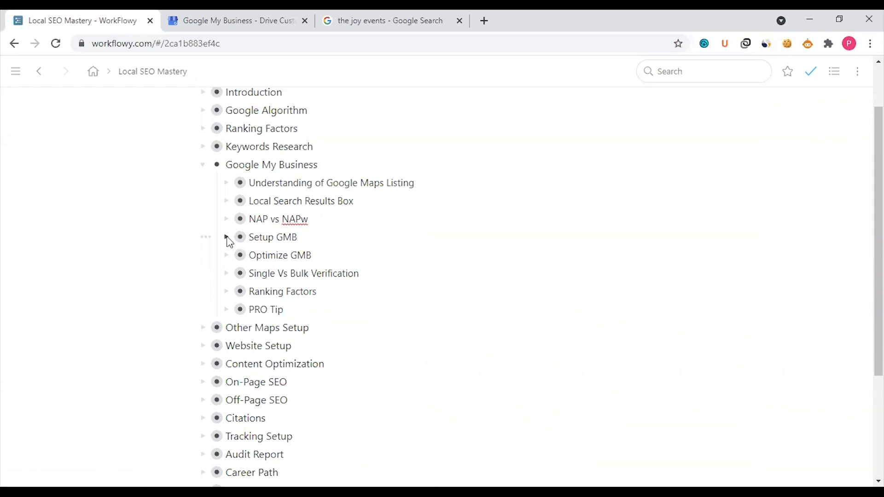
- Expand the Setup GMB, Add Location and NAP vs NAPw branches in the WorkFlowy outline
{"action": "left_click", "coordinate": [226, 238]}
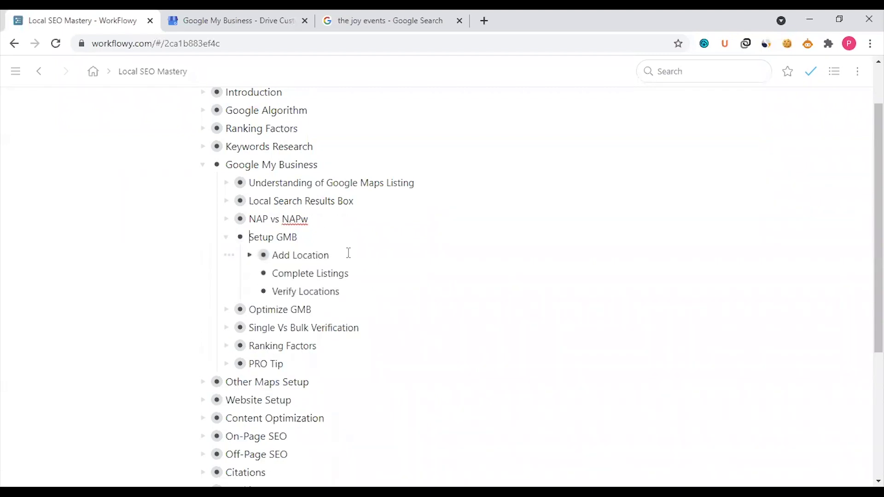
{"action": "left_click", "coordinate": [244, 11]}
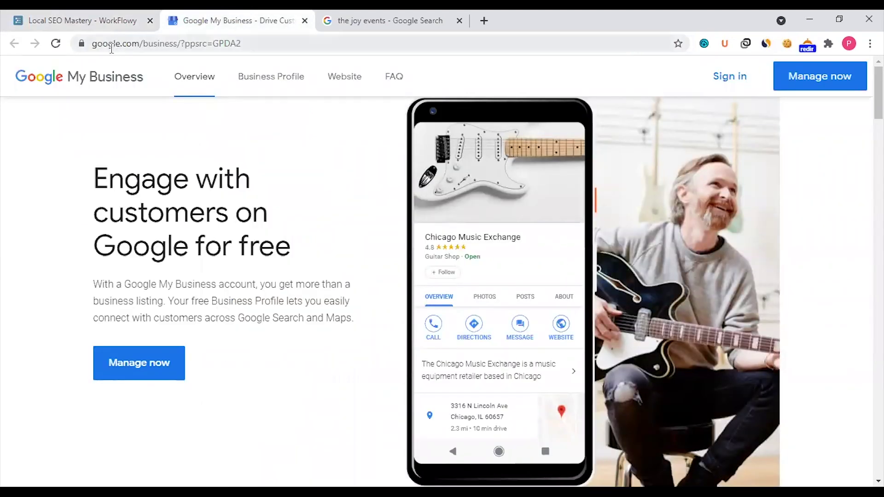
{"action": "left_click", "coordinate": [128, 19]}
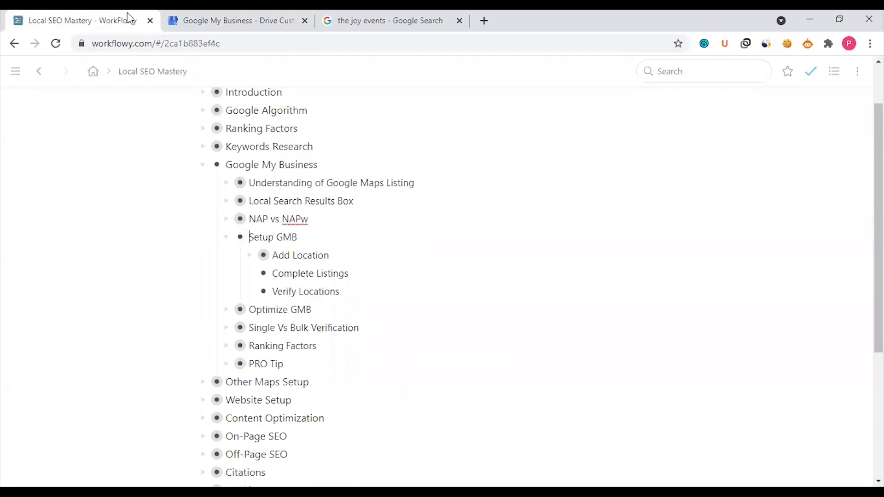
{"action": "left_click", "coordinate": [249, 256]}
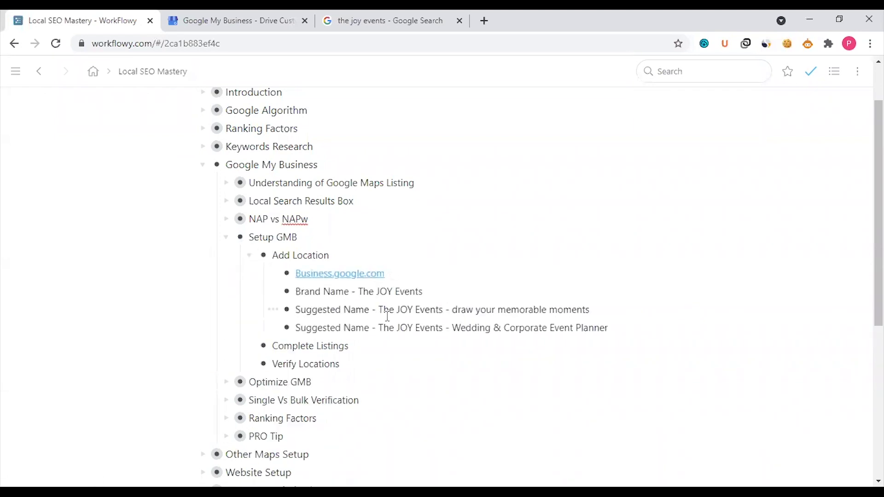
{"action": "left_click", "coordinate": [226, 219]}
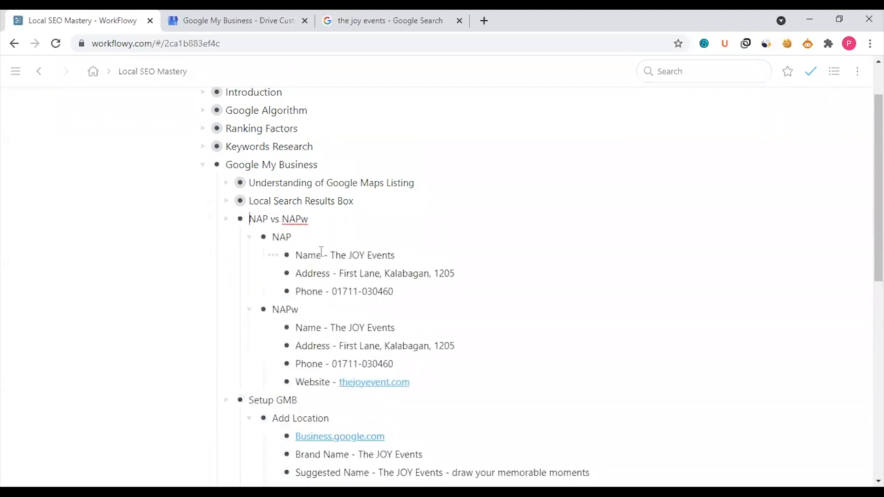
- Scan the expanded business notes, then bring up the Google My Business landing page
{"action": "scroll", "coordinate": [301, 256], "scroll_direction": "down", "scroll_amount": 2}
{"action": "scroll", "coordinate": [302, 256], "scroll_direction": "down", "scroll_amount": 2}
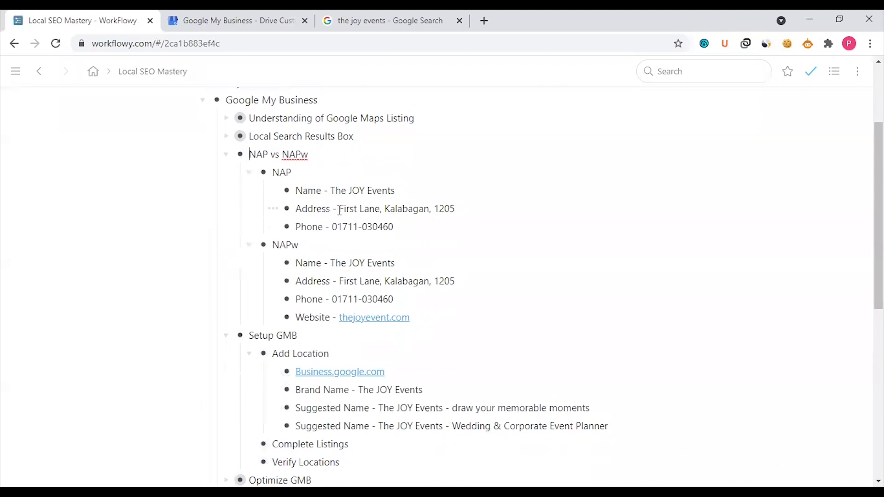
{"action": "scroll", "coordinate": [340, 210], "scroll_direction": "down", "scroll_amount": 3}
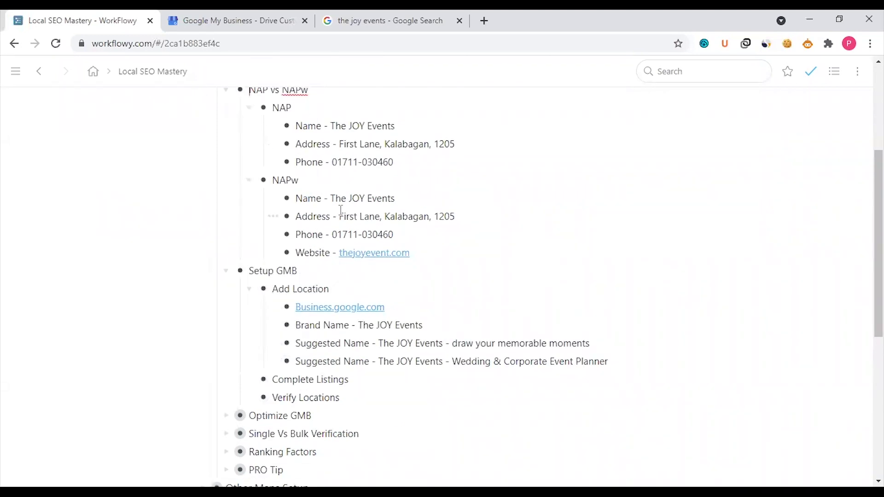
{"action": "scroll", "coordinate": [341, 209], "scroll_direction": "up", "scroll_amount": 3}
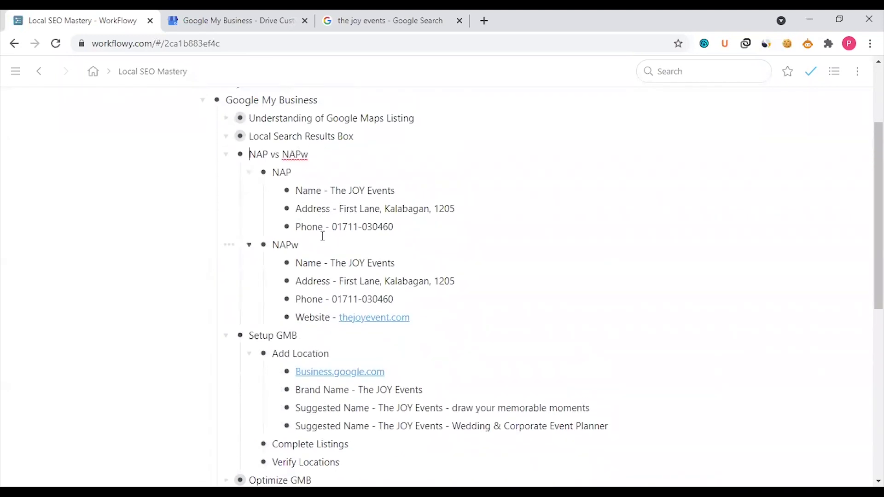
{"action": "left_click", "coordinate": [226, 23]}
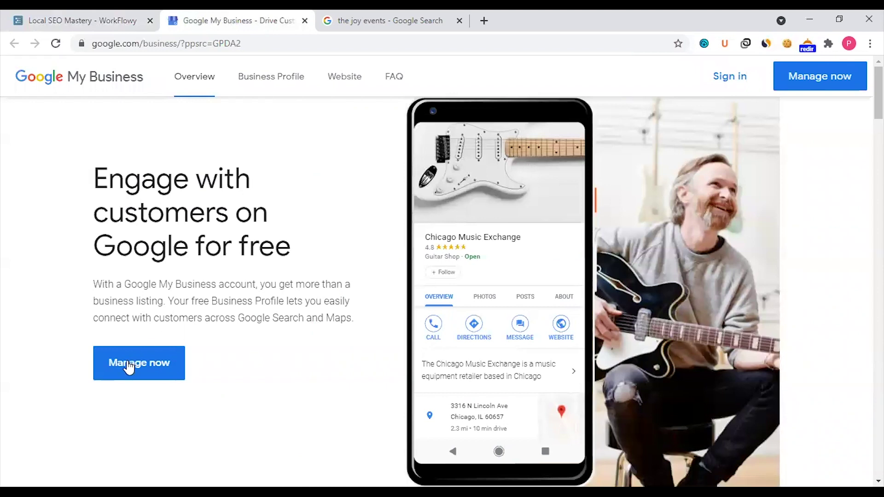
- Start profile setup with Manage now, then highlight The JOY Events in the outline
{"action": "left_click", "coordinate": [128, 366]}
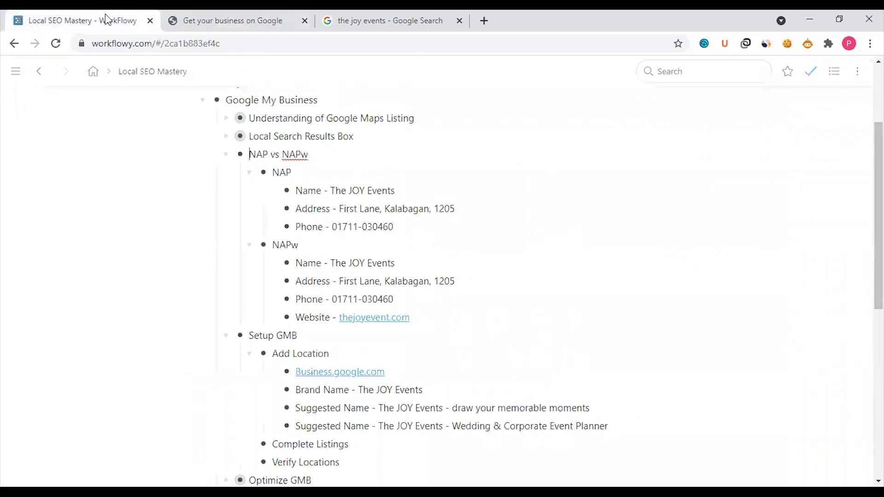
{"action": "left_click", "coordinate": [106, 20]}
{"action": "left_click_drag", "start_coordinate": [332, 192], "coordinate": [398, 197]}
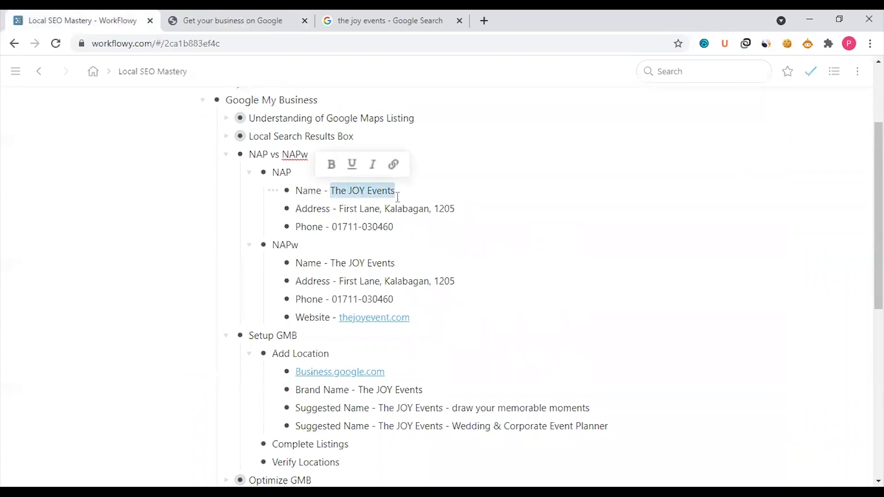
{"action": "left_click", "coordinate": [390, 228]}
- Highlight the Brand Name, the 'draw your memorable moments' tagline and 'Wedding & Corporate Event Planner'
{"action": "scroll", "coordinate": [282, 225], "scroll_direction": "down", "scroll_amount": 2}
{"action": "scroll", "coordinate": [283, 224], "scroll_direction": "down", "scroll_amount": 2}
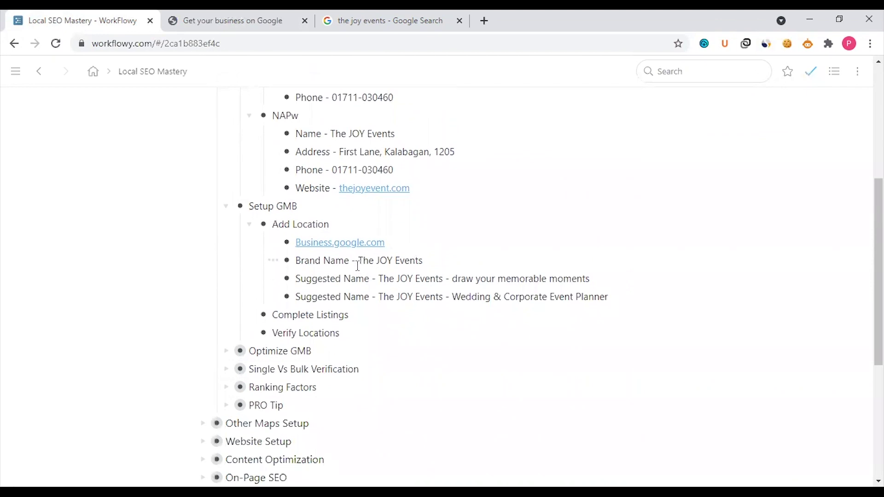
{"action": "left_click_drag", "start_coordinate": [358, 261], "coordinate": [424, 261]}
{"action": "left_click", "coordinate": [390, 281]}
{"action": "left_click_drag", "start_coordinate": [453, 279], "coordinate": [594, 279]}
{"action": "left_click", "coordinate": [529, 295]}
{"action": "left_click_drag", "start_coordinate": [453, 295], "coordinate": [614, 299]}
{"action": "left_click", "coordinate": [537, 297]}
- Highlight 'Wedding & Corporate Event Planner', The JOY Events and 'Corporate Event Planner' in the suggested names
{"action": "left_click_drag", "start_coordinate": [453, 297], "coordinate": [611, 297]}
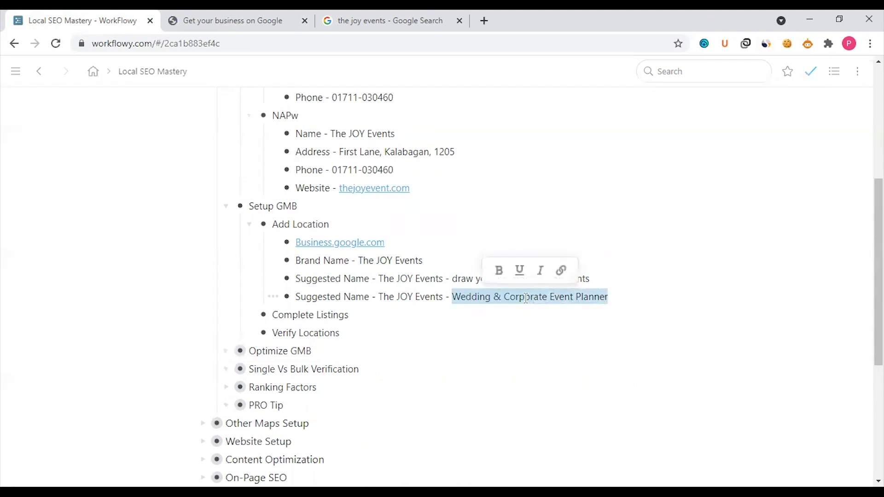
{"action": "left_click", "coordinate": [525, 297]}
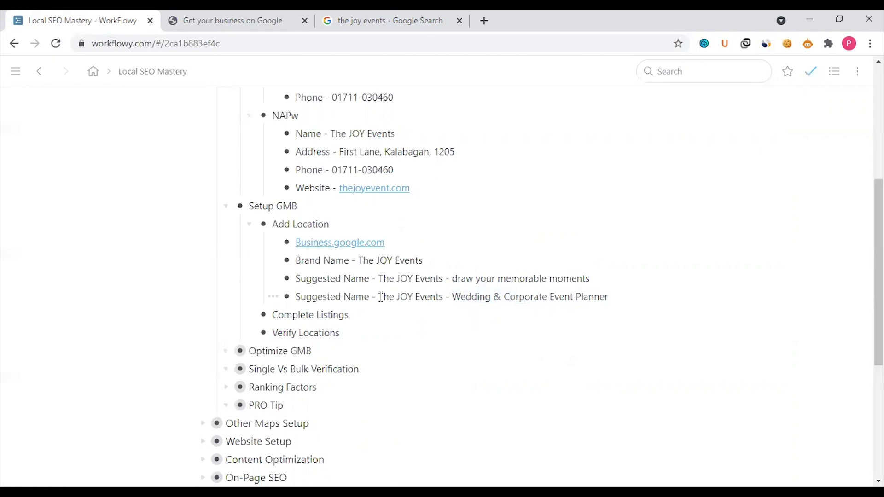
{"action": "left_click_drag", "start_coordinate": [381, 297], "coordinate": [444, 297]}
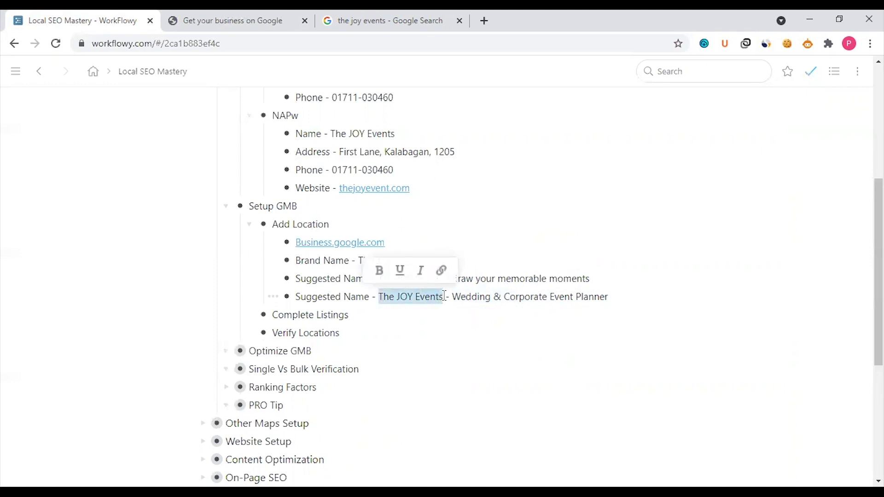
{"action": "left_click", "coordinate": [429, 296]}
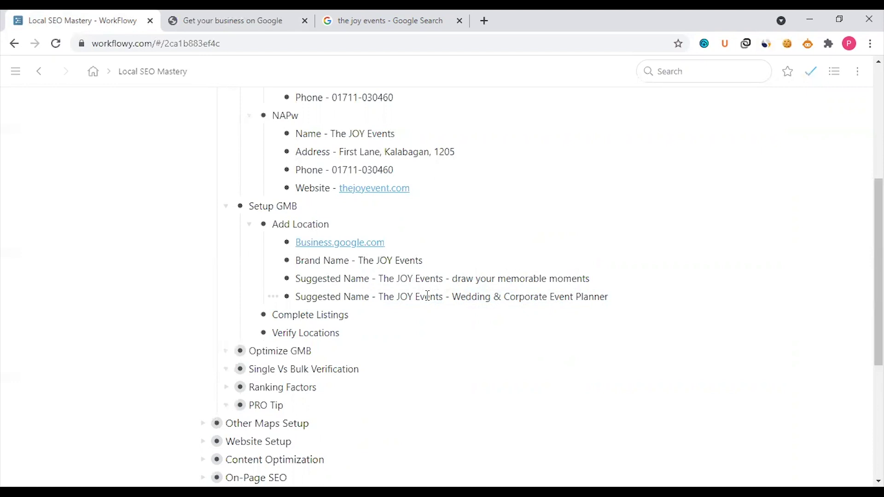
{"action": "left_click_drag", "start_coordinate": [505, 299], "coordinate": [612, 298]}
{"action": "left_click", "coordinate": [516, 295]}
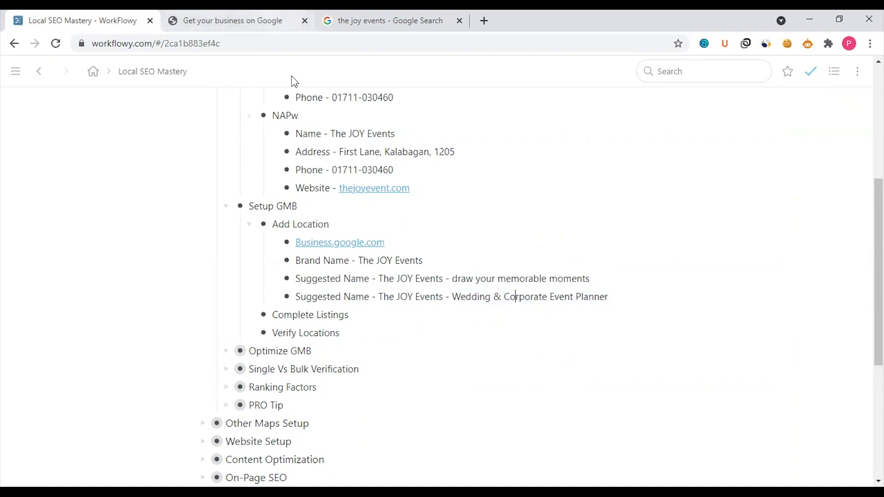
{"action": "key", "text": "ctrl+shift+Right"}
{"action": "key", "text": "ctrl+shift+Right"}
{"action": "key", "text": "ctrl+shift+Right"}
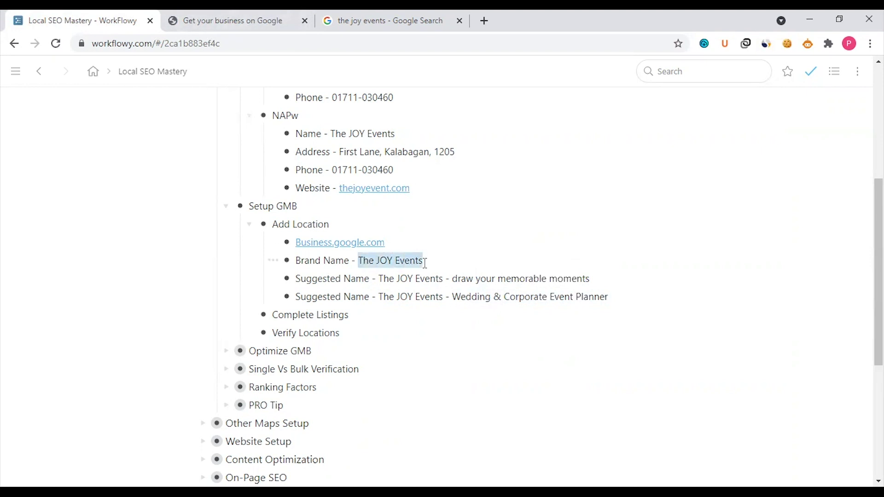
{"action": "left_click", "coordinate": [453, 297]}
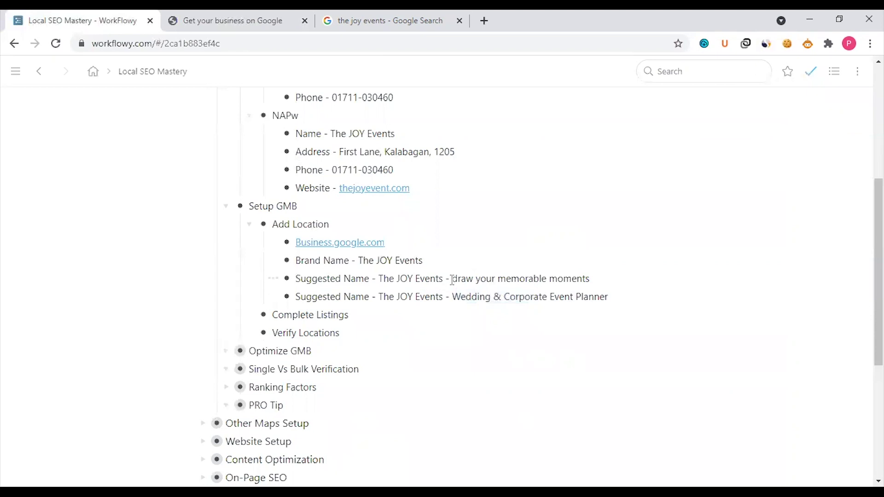
- Point out the tagline, the planner phrase and the brand name, then return to Google My Business
{"action": "left_click_drag", "start_coordinate": [453, 280], "coordinate": [594, 280]}
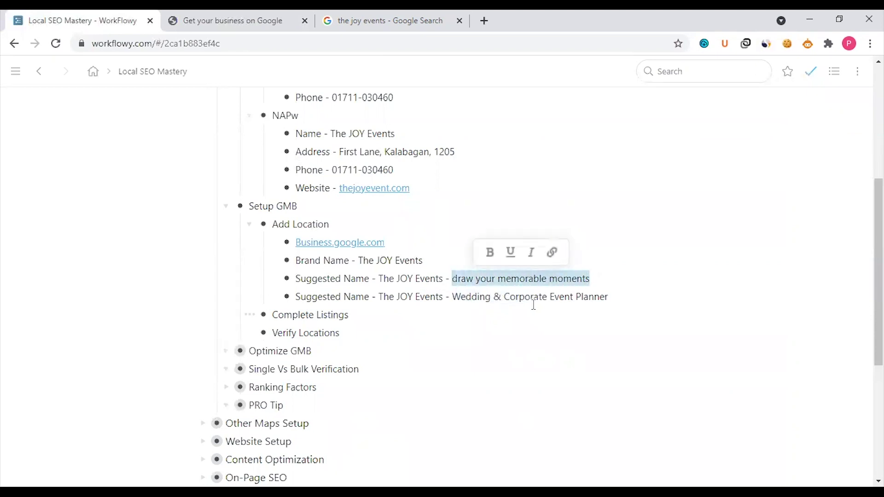
{"action": "left_click", "coordinate": [534, 305]}
{"action": "left_click_drag", "start_coordinate": [454, 296], "coordinate": [613, 296]}
{"action": "left_click", "coordinate": [501, 296]}
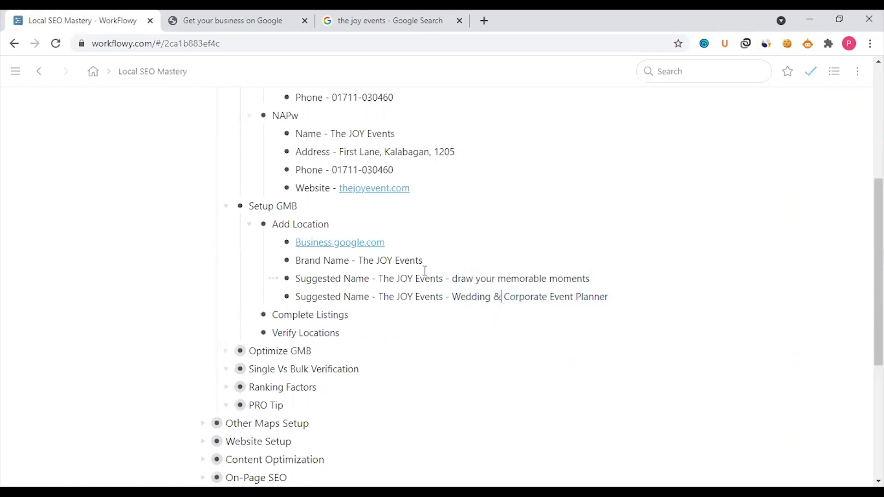
{"action": "left_click_drag", "start_coordinate": [423, 261], "coordinate": [361, 261]}
{"action": "key", "text": "ctrl+c"}
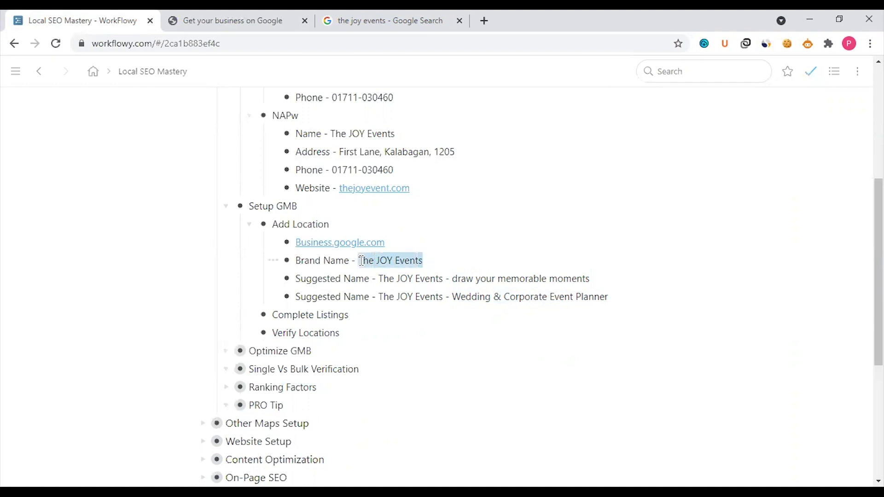
{"action": "left_click", "coordinate": [276, 22]}
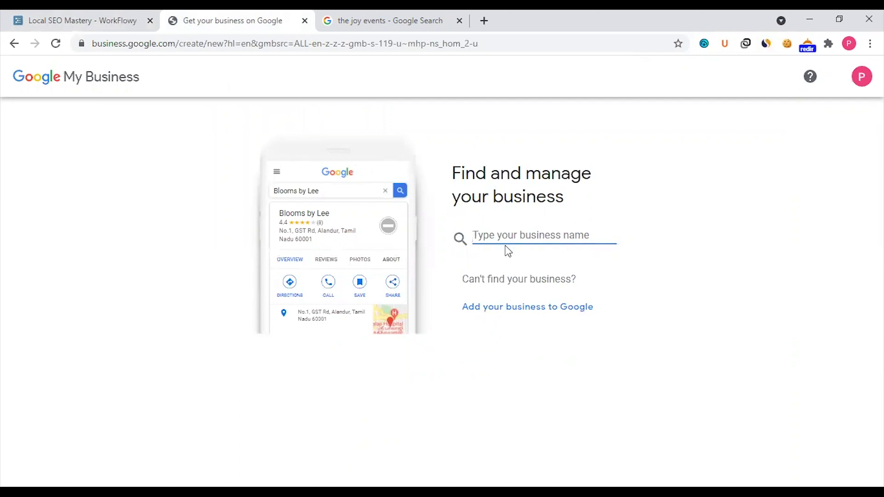
- Scroll through the Google Search results for 'the joy events' and back to the top
{"action": "left_click", "coordinate": [364, 18]}
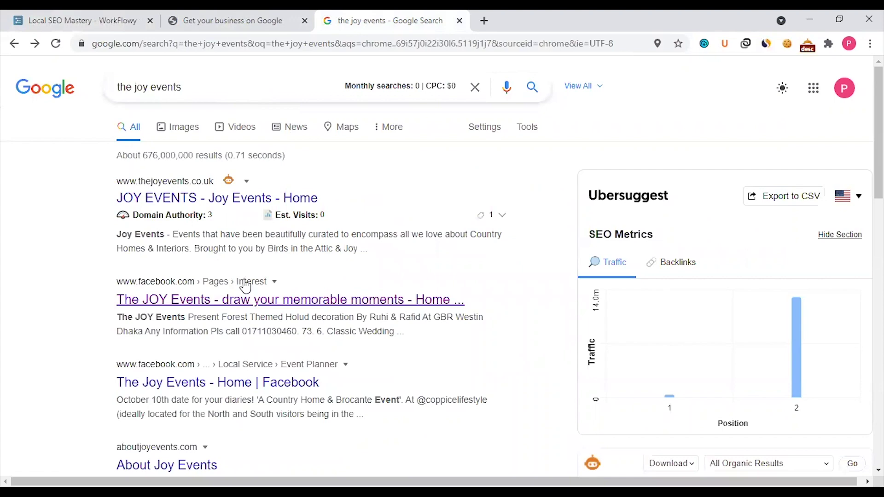
{"action": "scroll", "coordinate": [254, 257], "scroll_direction": "down", "scroll_amount": 4}
{"action": "scroll", "coordinate": [256, 258], "scroll_direction": "down", "scroll_amount": 5}
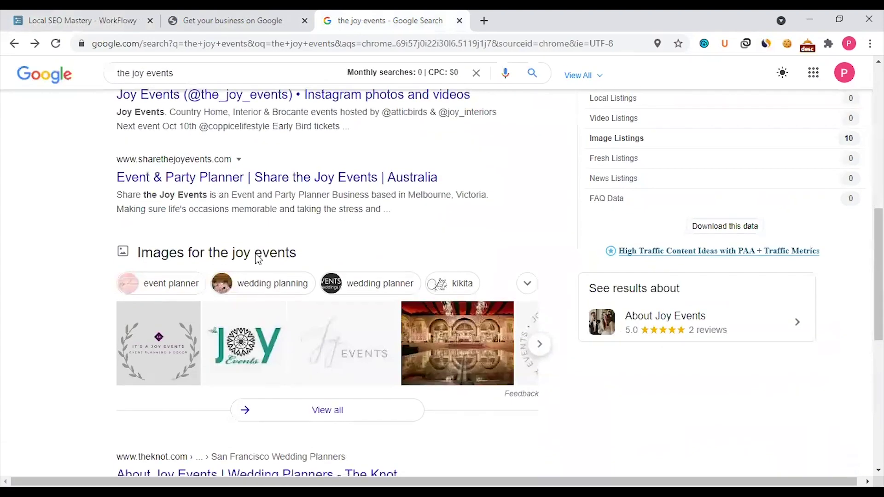
{"action": "scroll", "coordinate": [257, 258], "scroll_direction": "down", "scroll_amount": 8}
{"action": "scroll", "coordinate": [256, 255], "scroll_direction": "up", "scroll_amount": 4}
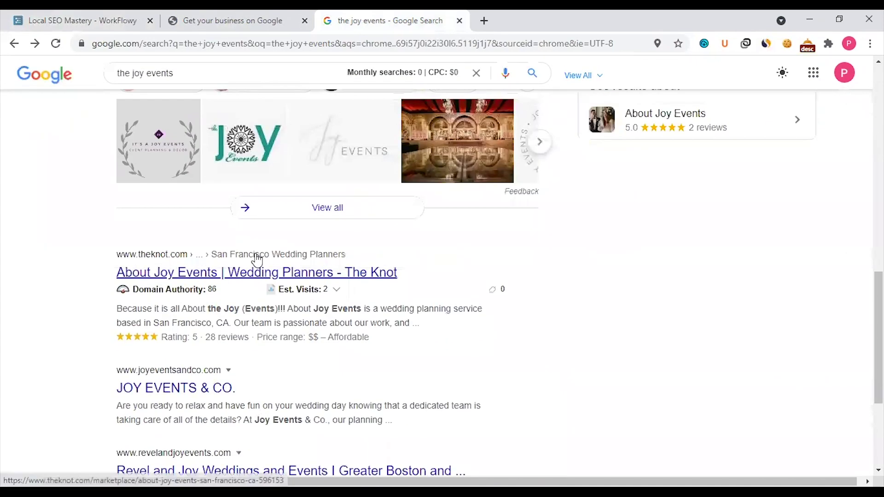
{"action": "scroll", "coordinate": [256, 257], "scroll_direction": "up", "scroll_amount": 15}
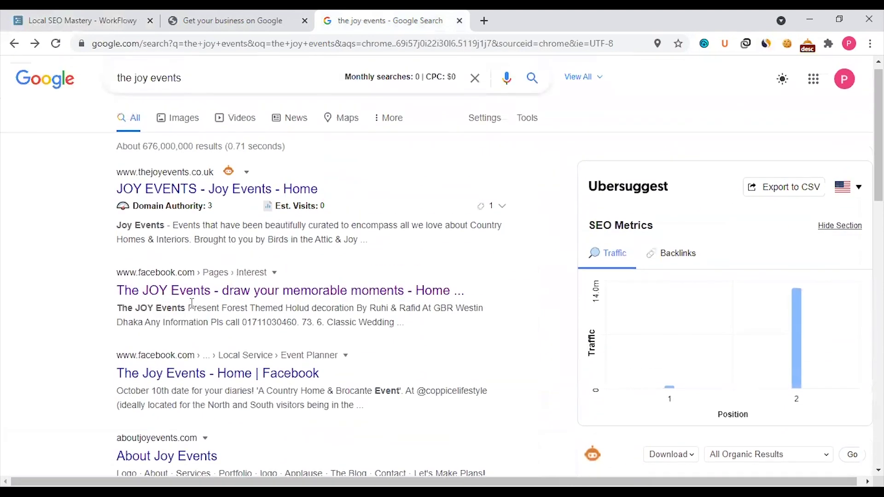
{"action": "scroll", "coordinate": [208, 302], "scroll_direction": "up", "scroll_amount": 1}
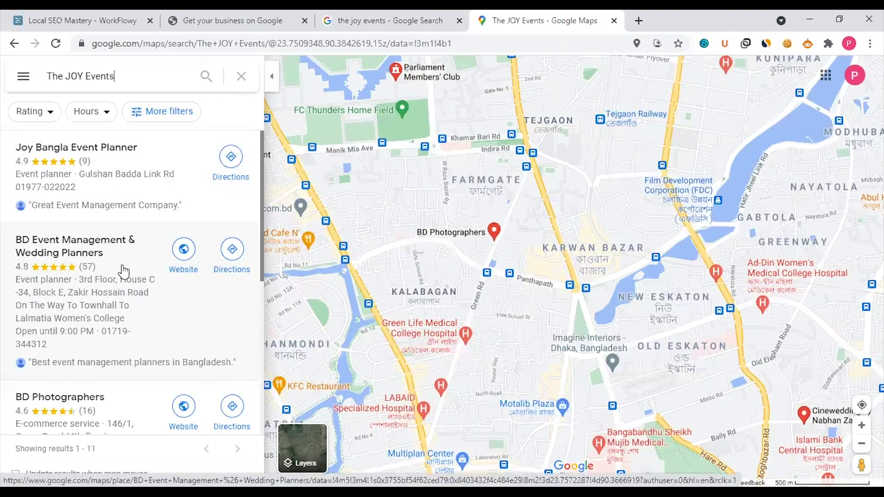
- Compare the Google Maps results for The JOY Events with the Google Search results
{"action": "scroll", "coordinate": [120, 297], "scroll_direction": "down", "scroll_amount": 3}
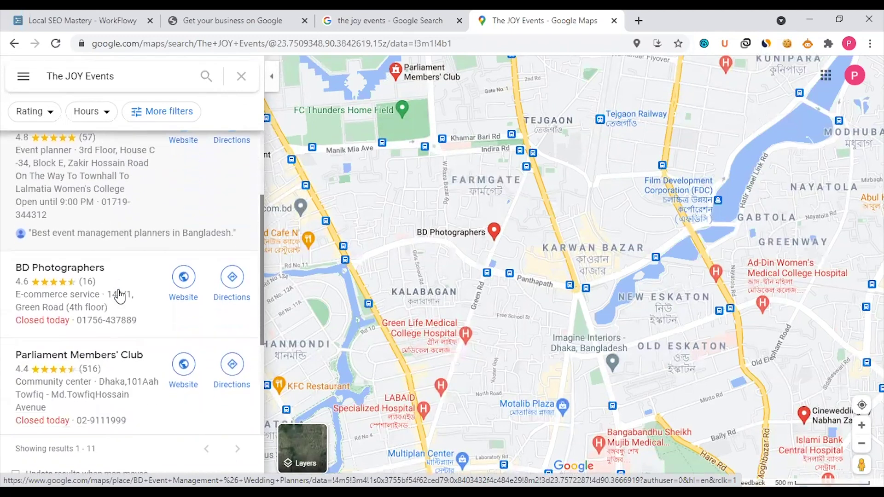
{"action": "scroll", "coordinate": [143, 309], "scroll_direction": "down", "scroll_amount": 4}
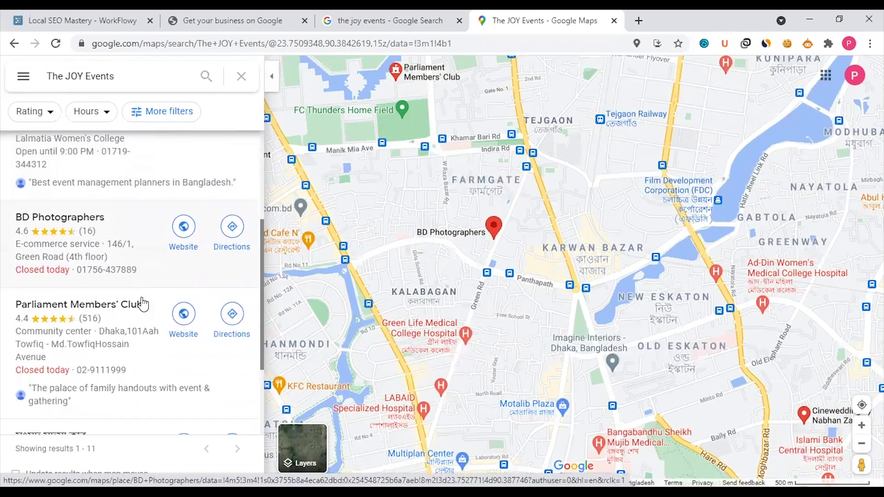
{"action": "scroll", "coordinate": [131, 316], "scroll_direction": "down", "scroll_amount": 7}
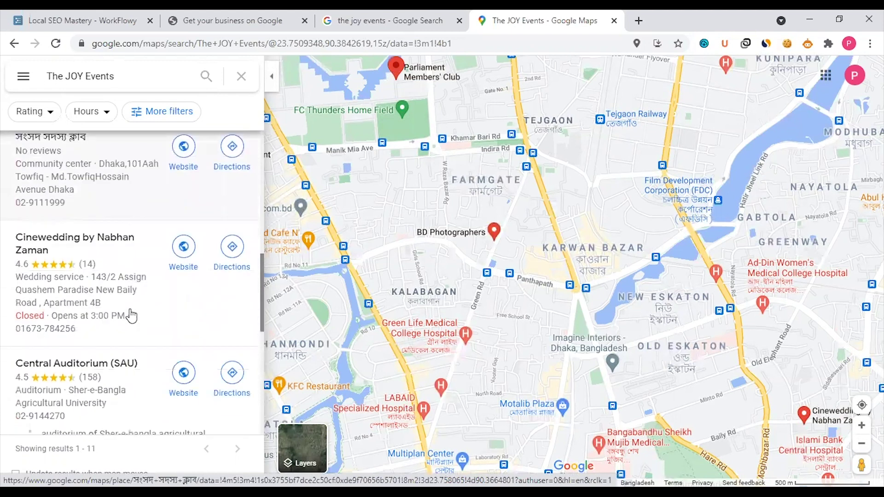
{"action": "left_click", "coordinate": [414, 20]}
{"action": "left_click", "coordinate": [503, 16]}
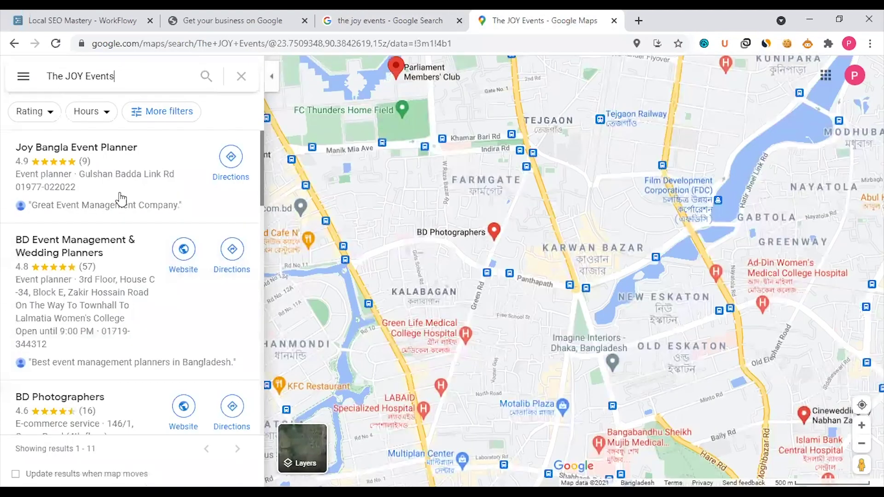
{"action": "left_click", "coordinate": [387, 18]}
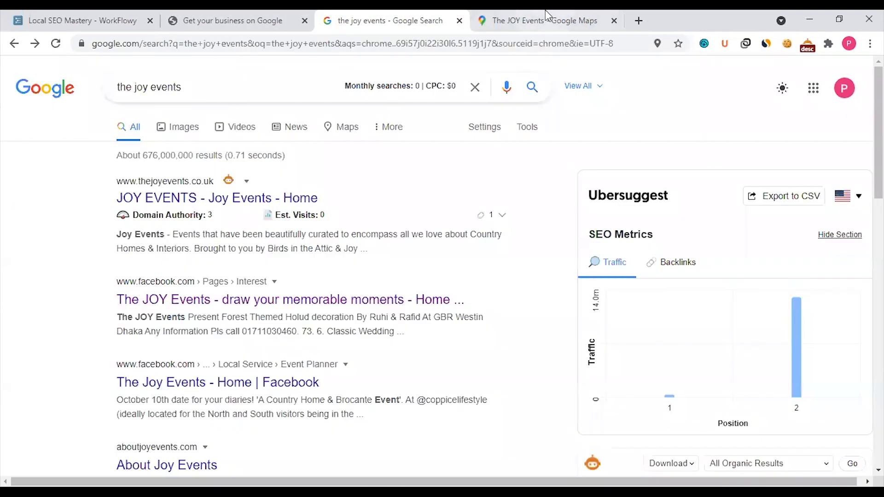
{"action": "left_click", "coordinate": [547, 16]}
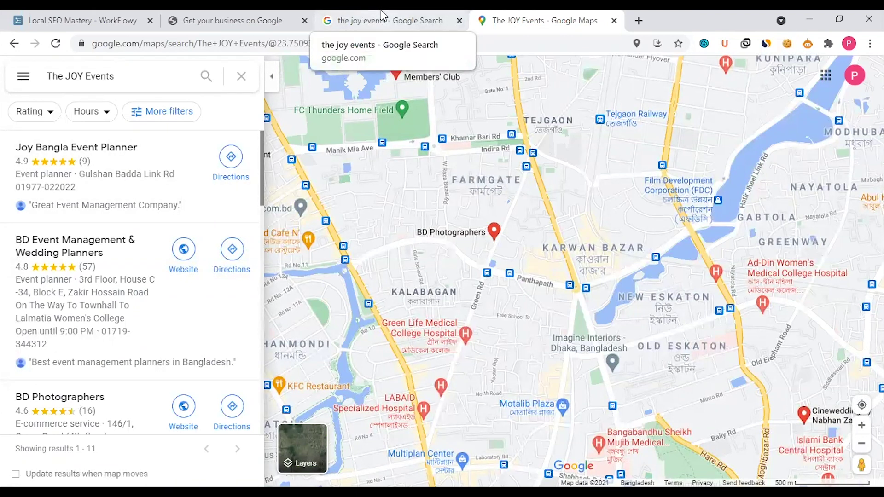
- Open the Joy Bangla Event Planner listing in Maps and review its details
{"action": "left_click", "coordinate": [141, 187]}
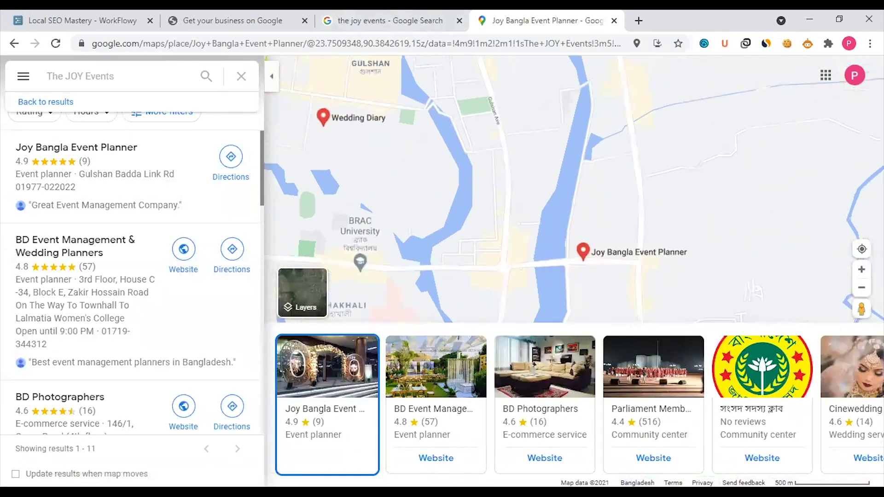
{"action": "scroll", "coordinate": [169, 331], "scroll_direction": "down", "scroll_amount": 4}
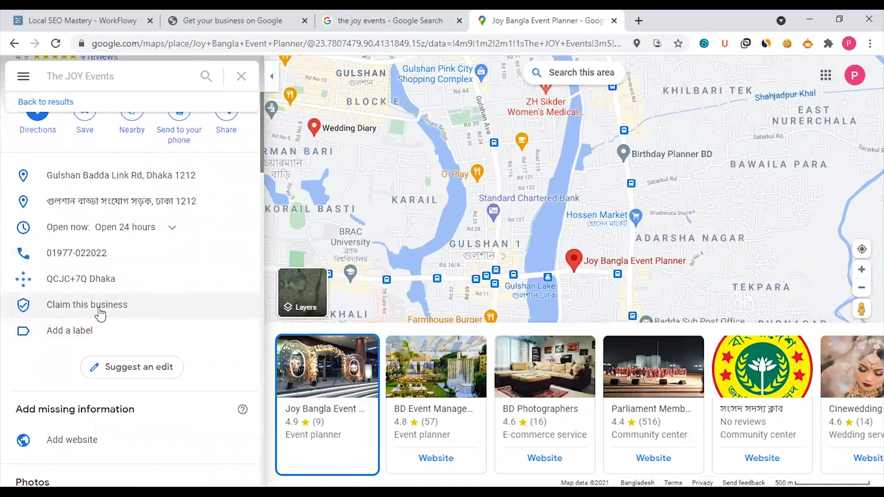
{"action": "scroll", "coordinate": [119, 310], "scroll_direction": "up", "scroll_amount": 4}
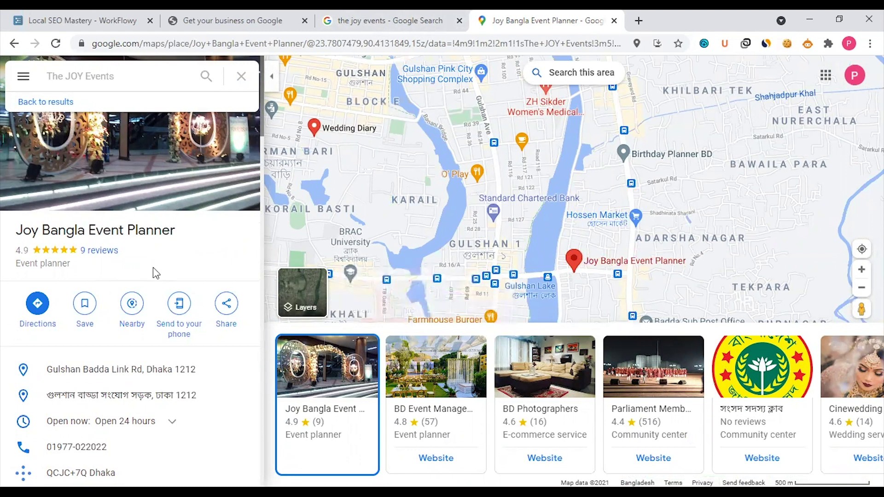
{"action": "scroll", "coordinate": [153, 272], "scroll_direction": "down", "scroll_amount": 3}
{"action": "scroll", "coordinate": [136, 226], "scroll_direction": "up", "scroll_amount": 3}
{"action": "scroll", "coordinate": [158, 256], "scroll_direction": "down", "scroll_amount": 3}
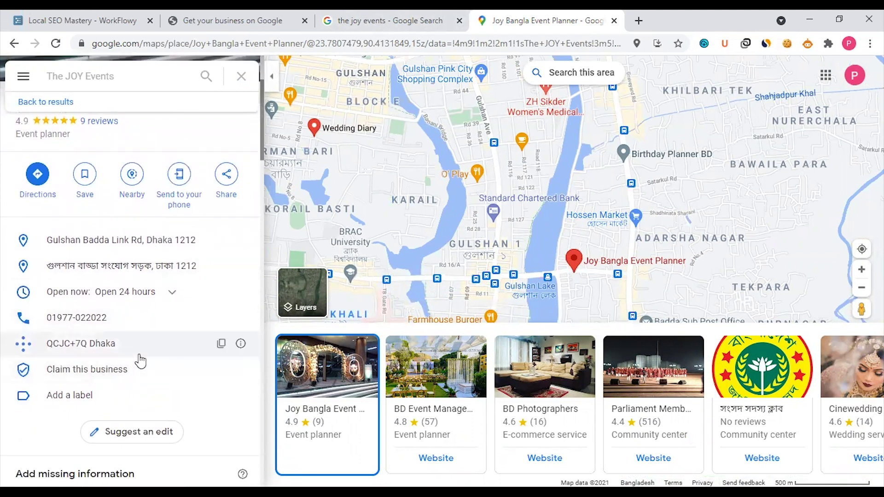
{"action": "scroll", "coordinate": [140, 362], "scroll_direction": "up", "scroll_amount": 3}
- Paste The JOY Events as the business name and create a new business with that name
{"action": "left_click", "coordinate": [276, 21]}
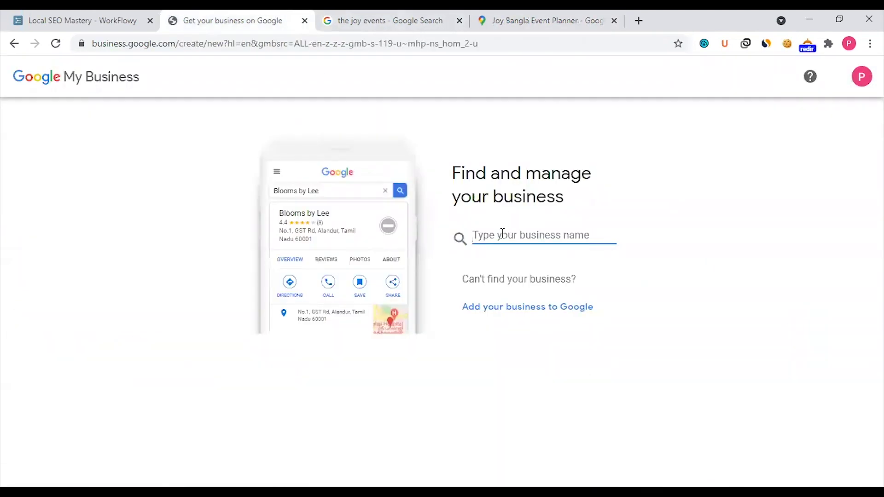
{"action": "key", "text": "ctrl+v"}
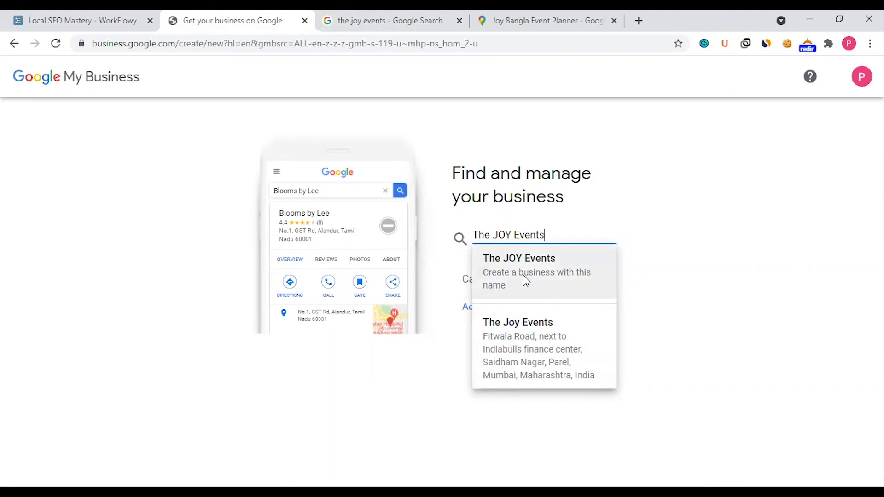
{"action": "left_click", "coordinate": [430, 349]}
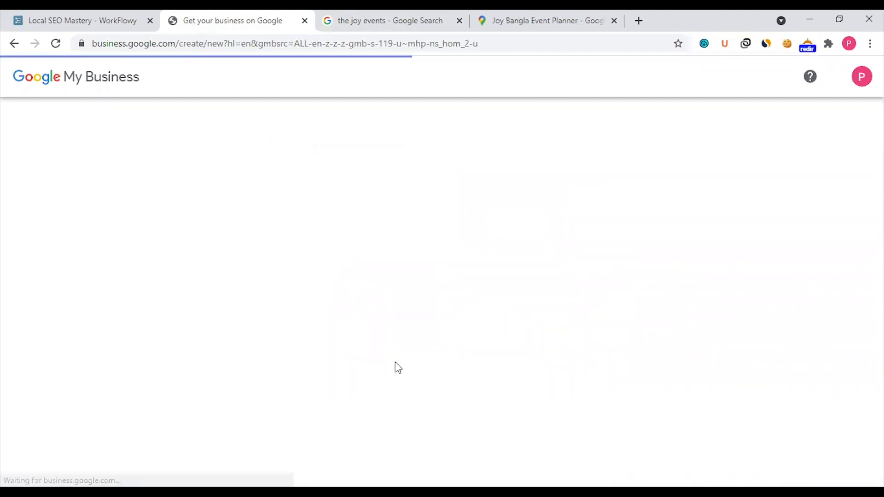
{"action": "scroll", "coordinate": [529, 283], "scroll_direction": "down", "scroll_amount": 1}
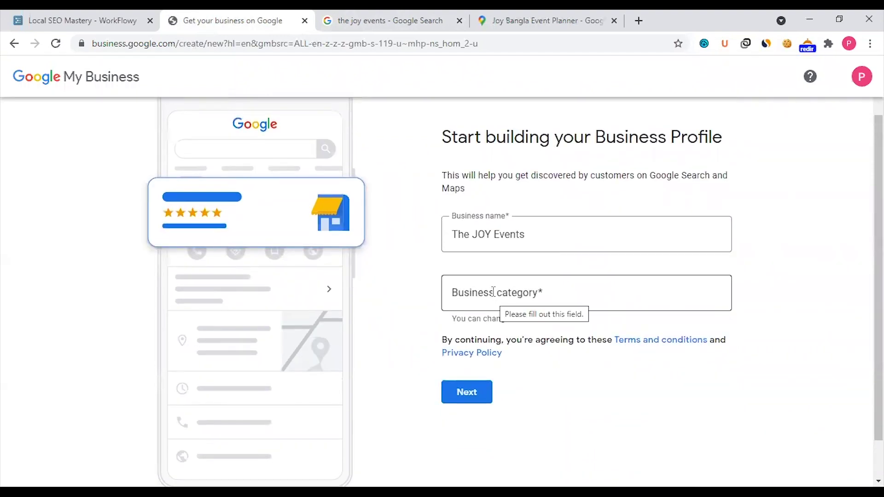
{"action": "left_click", "coordinate": [493, 291]}
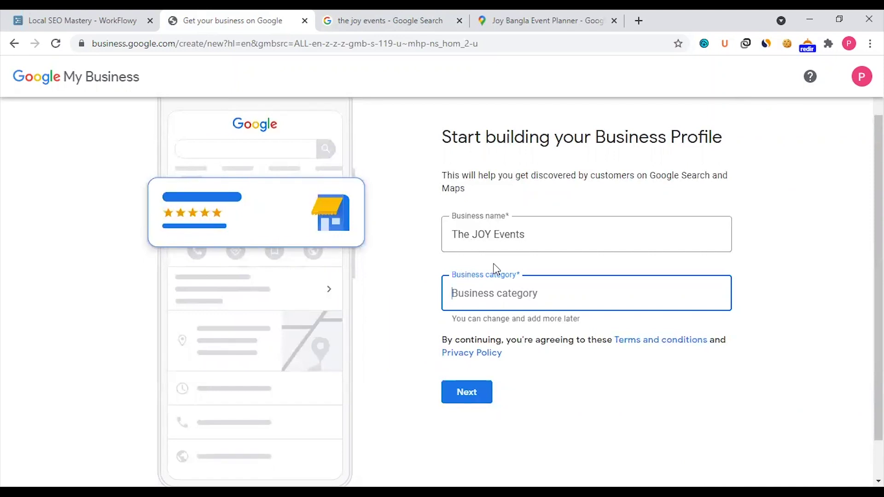
- Try 'Wed' and 'Corporate ev' category suggestions, then clear the Business category field
{"action": "type", "text": "Wed"}
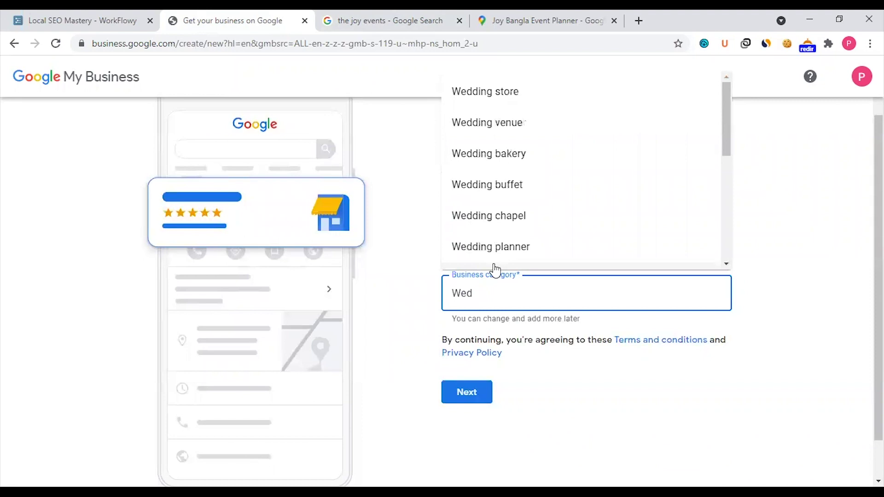
{"action": "left_click", "coordinate": [497, 257]}
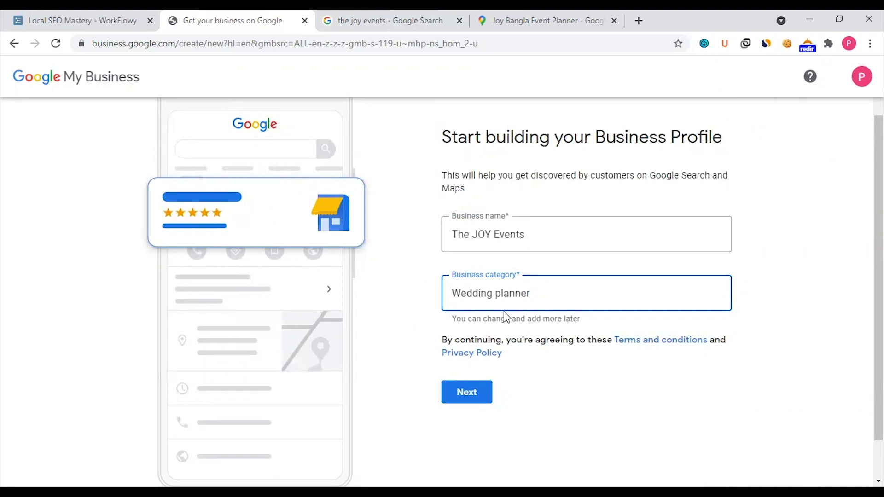
{"action": "key", "text": "ctrl+shift+Left"}
{"action": "key", "text": "ctrl+shift+Left"}
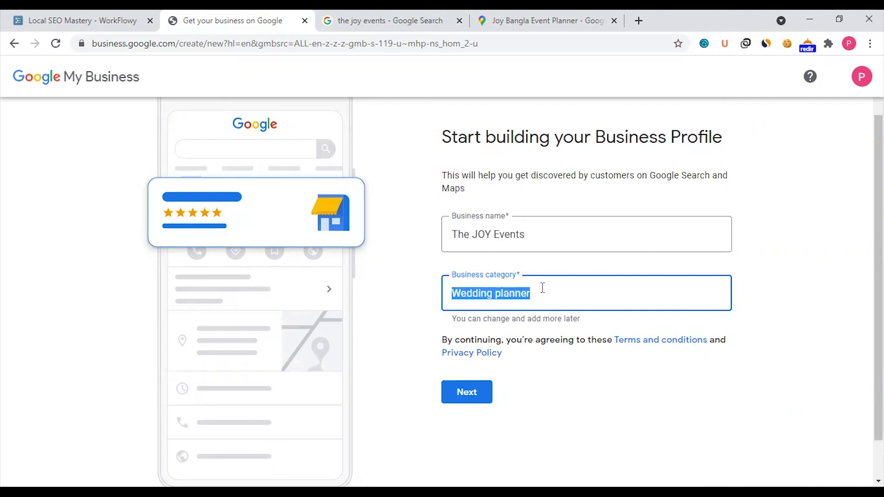
{"action": "type", "text": "Corpo"}
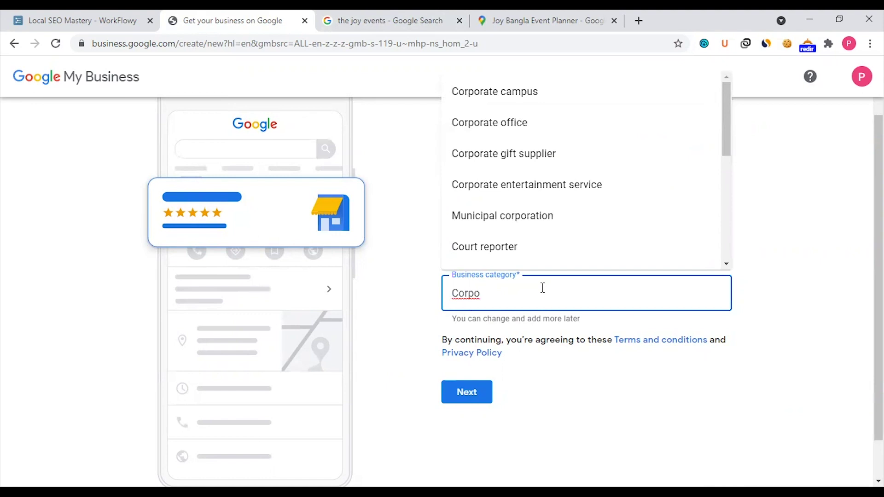
{"action": "type", "text": "rate e"}
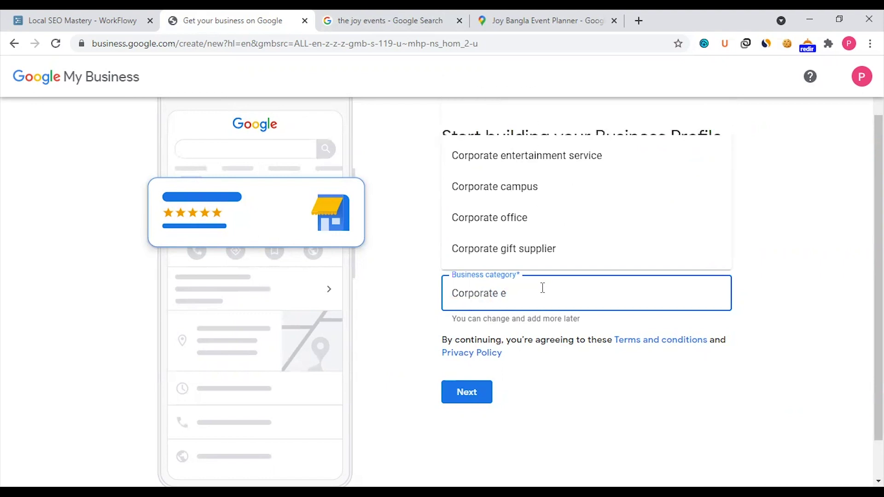
{"action": "type", "text": "v"}
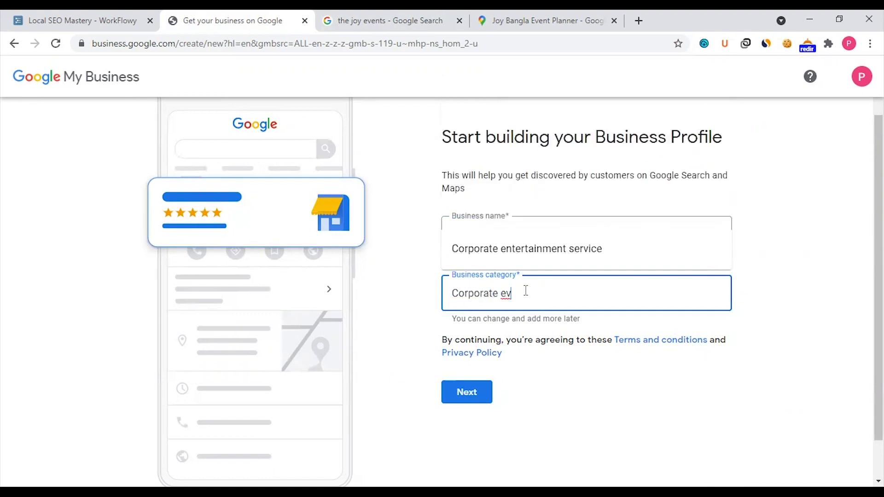
{"action": "triple_click", "coordinate": [526, 291]}
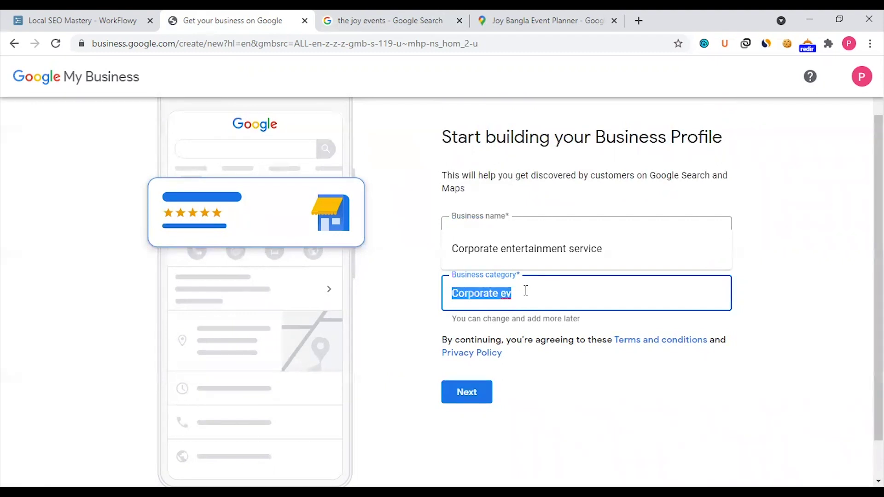
{"action": "left_click", "coordinate": [526, 290]}
{"action": "key", "text": "BackSpace"}
{"action": "key", "text": "BackSpace"}
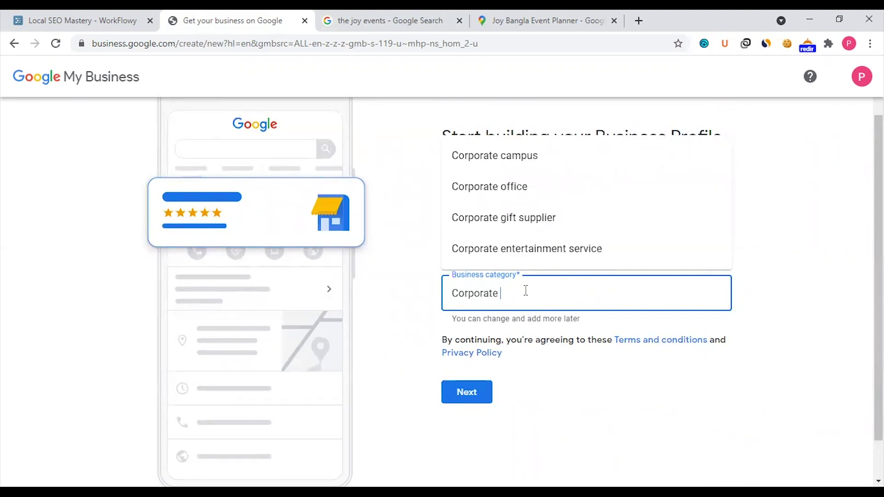
{"action": "type", "text": "pl"}
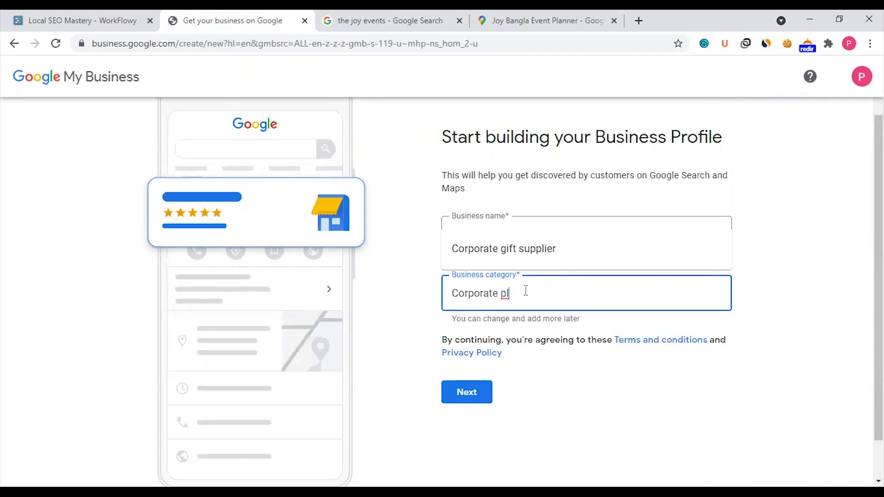
{"action": "key", "text": "ctrl+a"}
{"action": "key", "text": "BackSpace"}
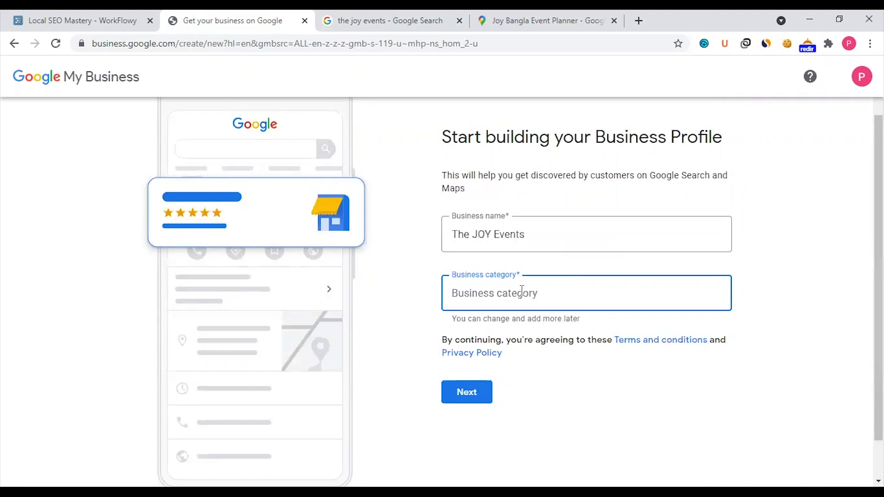
- Enter 'wedd', choose Wedding planner as the category and submit the first step
{"action": "type", "text": "wedd"}
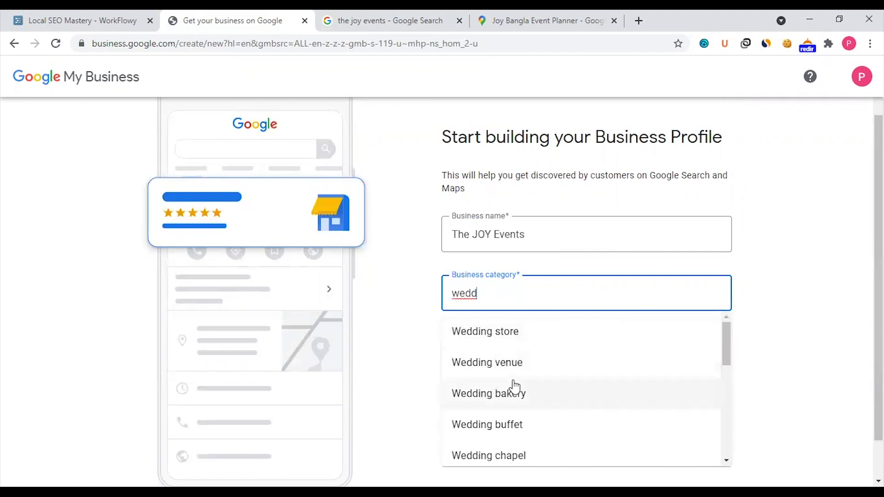
{"action": "scroll", "coordinate": [512, 389], "scroll_direction": "down", "scroll_amount": 3}
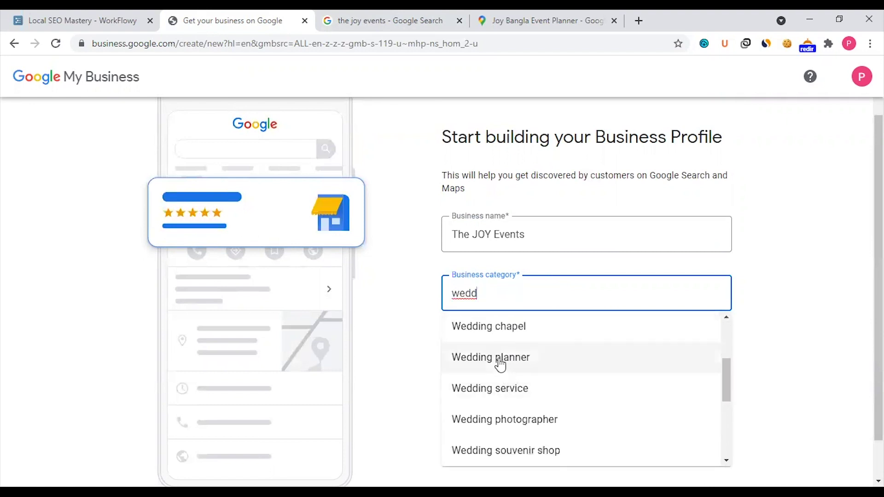
{"action": "left_click", "coordinate": [499, 365]}
{"action": "left_click", "coordinate": [449, 391]}
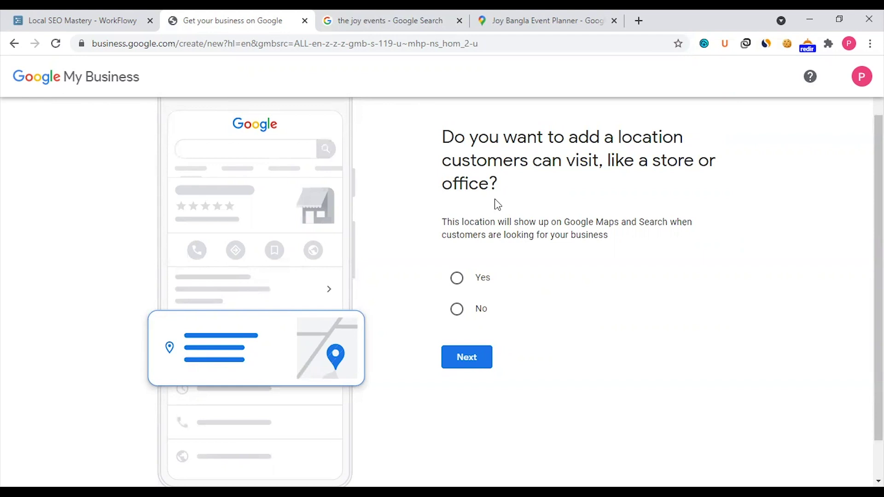
- Answer No to adding a location customers can visit and continue
{"action": "left_click", "coordinate": [458, 311]}
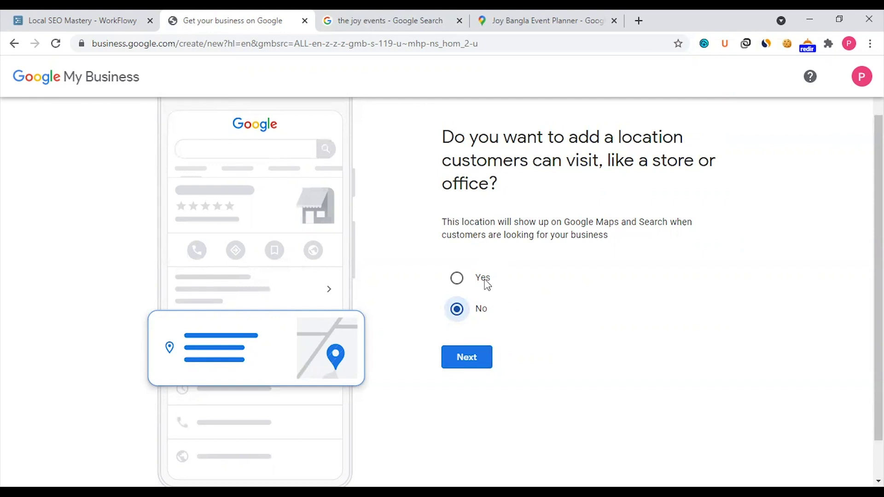
{"action": "left_click", "coordinate": [460, 361]}
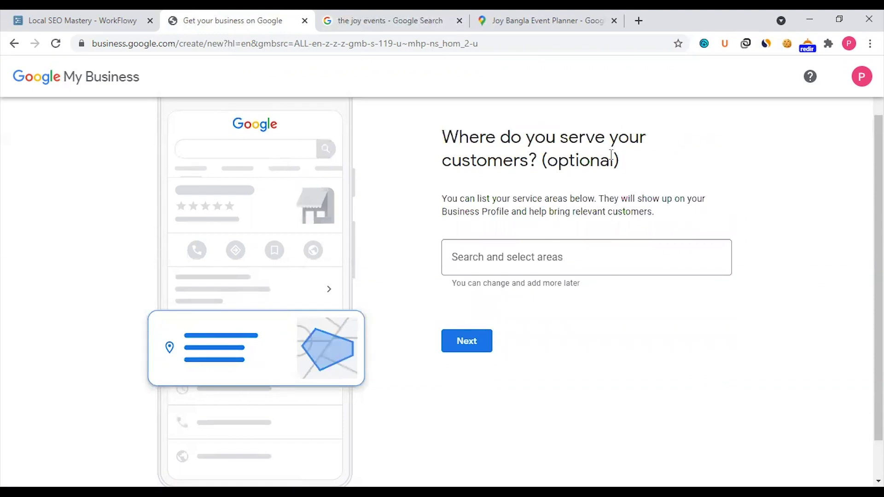
- After trying Dhan and Gulshan, set Bangladesh as the service area and continue
{"action": "left_click", "coordinate": [495, 258]}
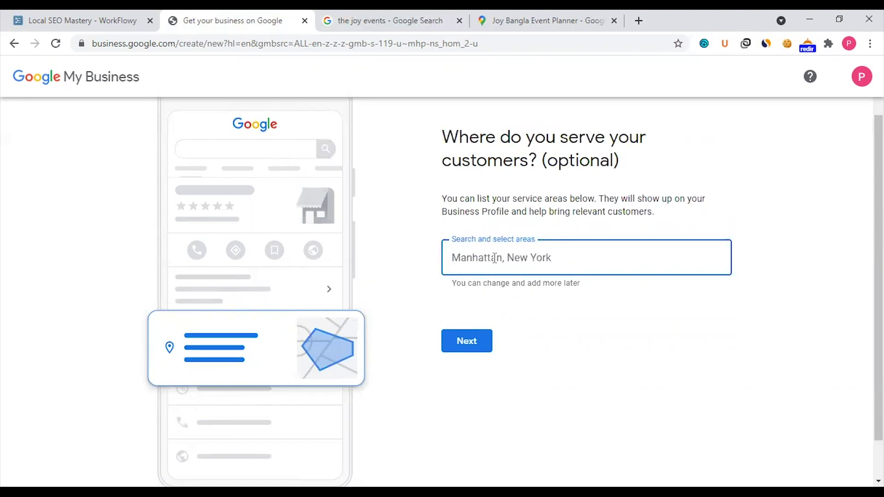
{"action": "type", "text": "Bangladesh"}
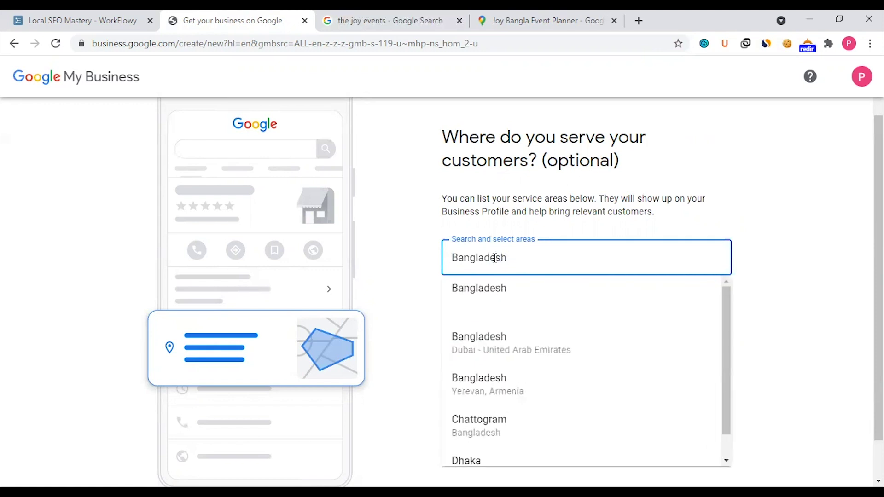
{"action": "double_click", "coordinate": [491, 258]}
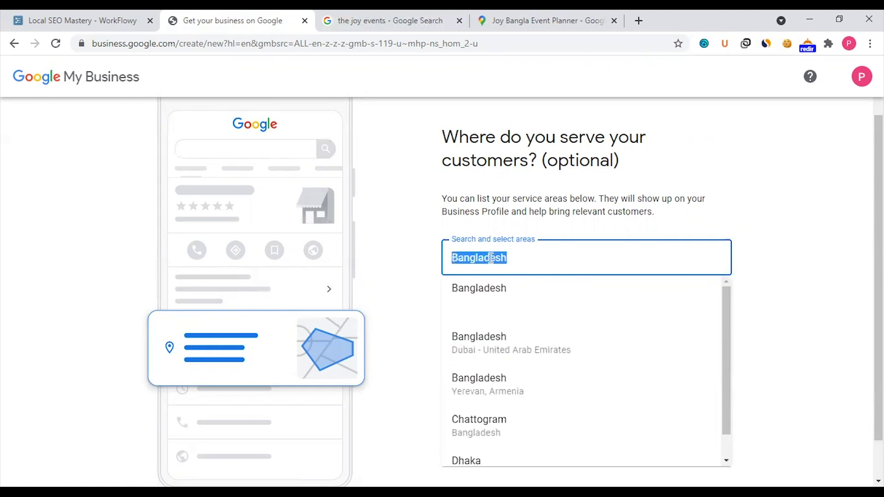
{"action": "type", "text": "Dhan"}
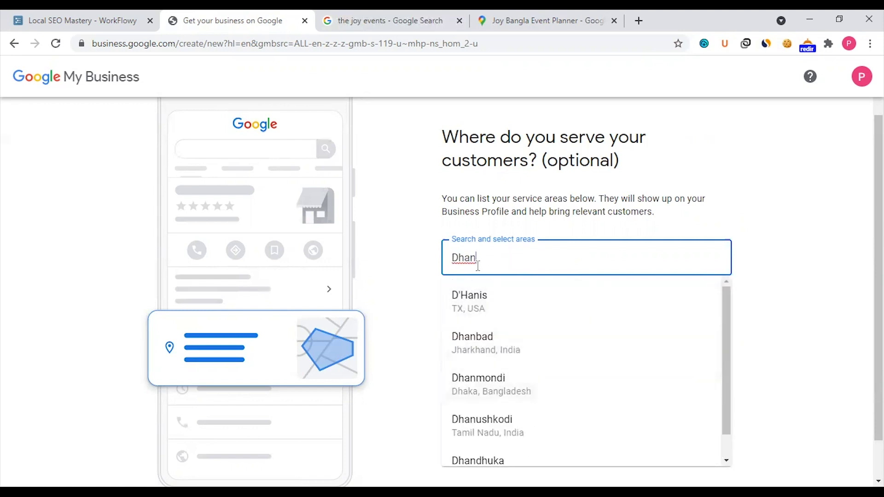
{"action": "double_click", "coordinate": [478, 266]}
{"action": "type", "text": "Gulshan"}
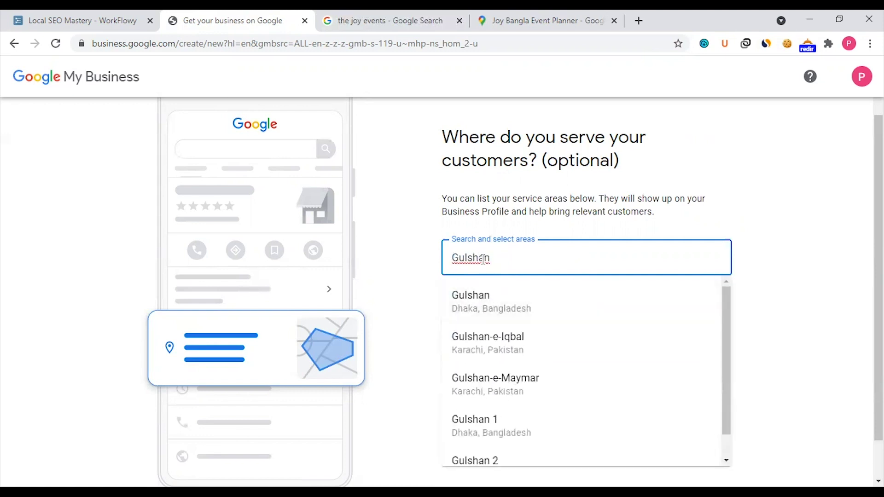
{"action": "double_click", "coordinate": [483, 259]}
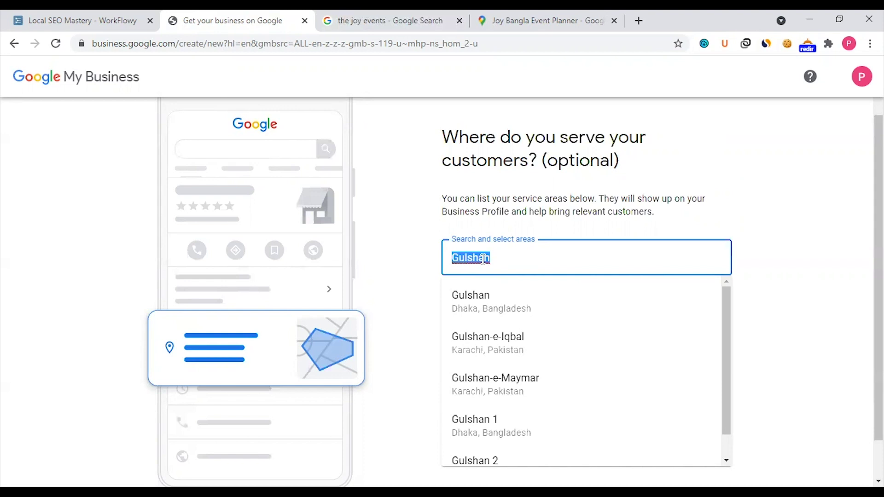
{"action": "type", "text": "Bang"}
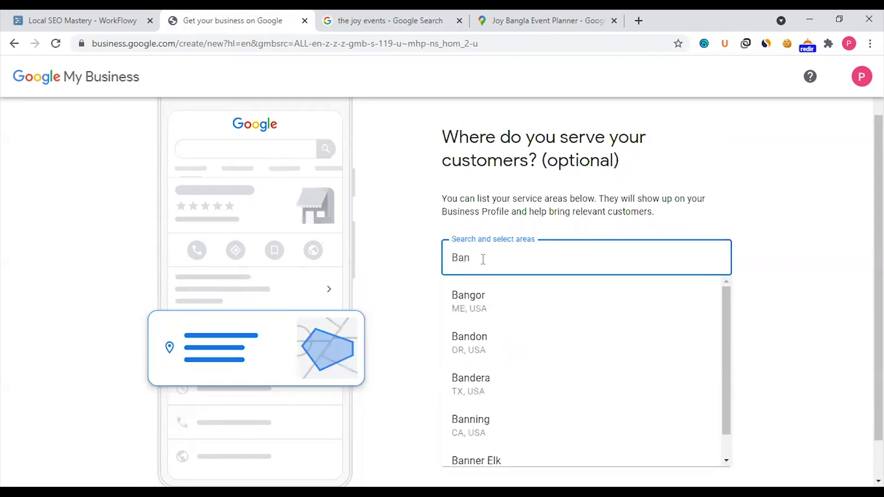
{"action": "left_click", "coordinate": [492, 375]}
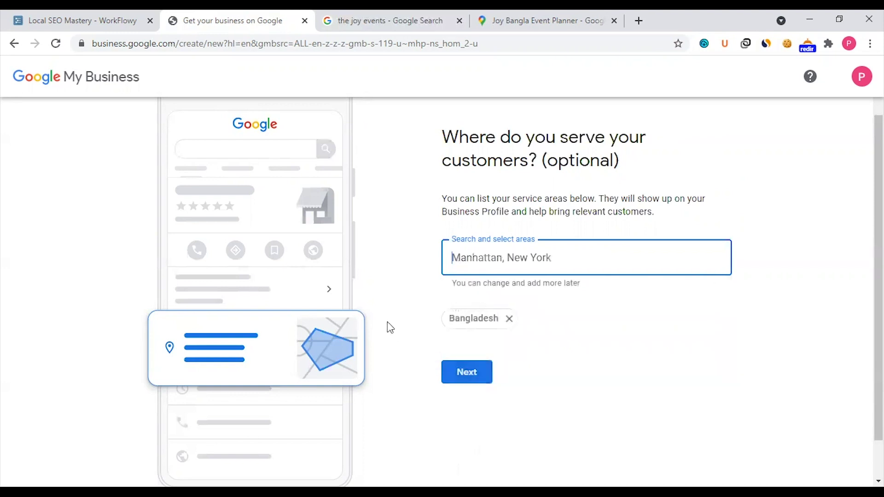
{"action": "left_click", "coordinate": [456, 366]}
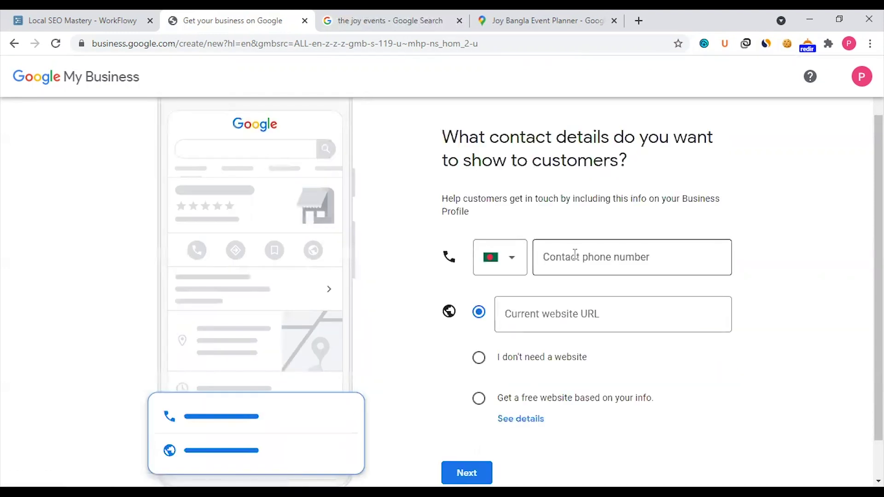
- Choose 'I don't need a website' on the contact details step and try to continue
{"action": "left_click", "coordinate": [561, 313]}
{"action": "left_click", "coordinate": [432, 352]}
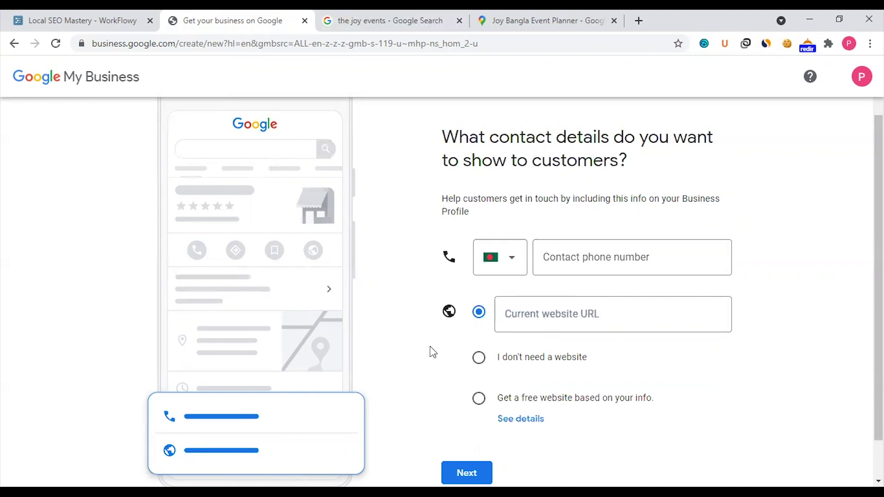
{"action": "left_click", "coordinate": [514, 364]}
{"action": "scroll", "coordinate": [441, 387], "scroll_direction": "down", "scroll_amount": 1}
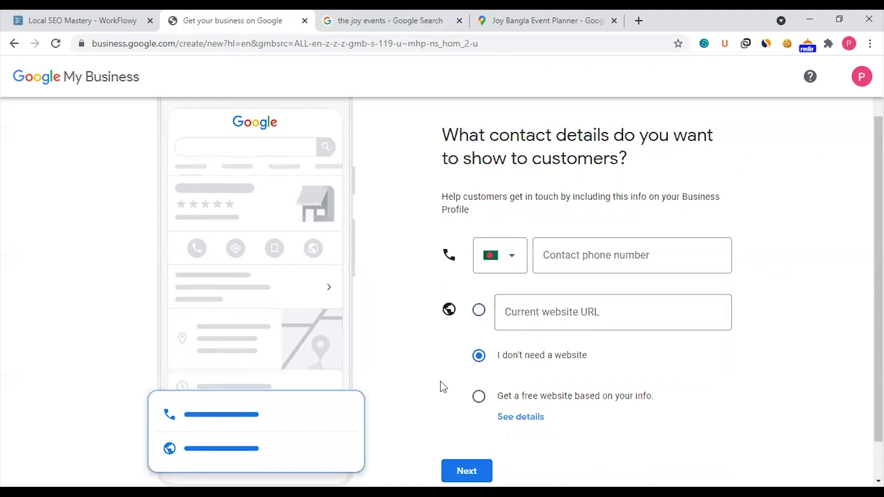
{"action": "left_click", "coordinate": [458, 428]}
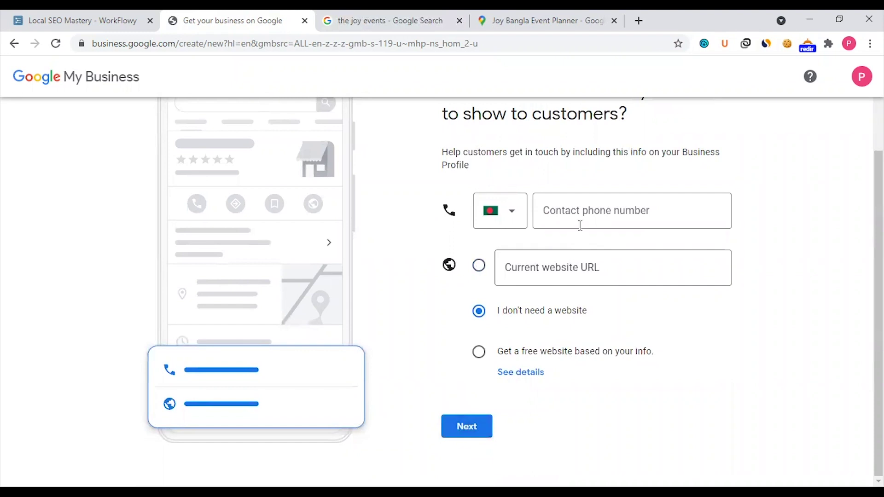
{"action": "left_click", "coordinate": [466, 428]}
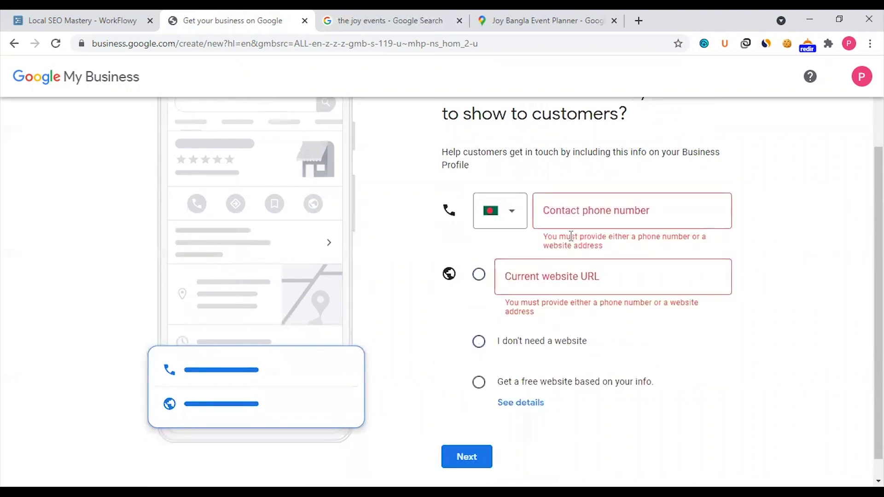
- Paste the business phone from WorkFlowy without its leading 0, continue, and opt in to updates
{"action": "left_click", "coordinate": [573, 222]}
{"action": "left_click", "coordinate": [123, 15]}
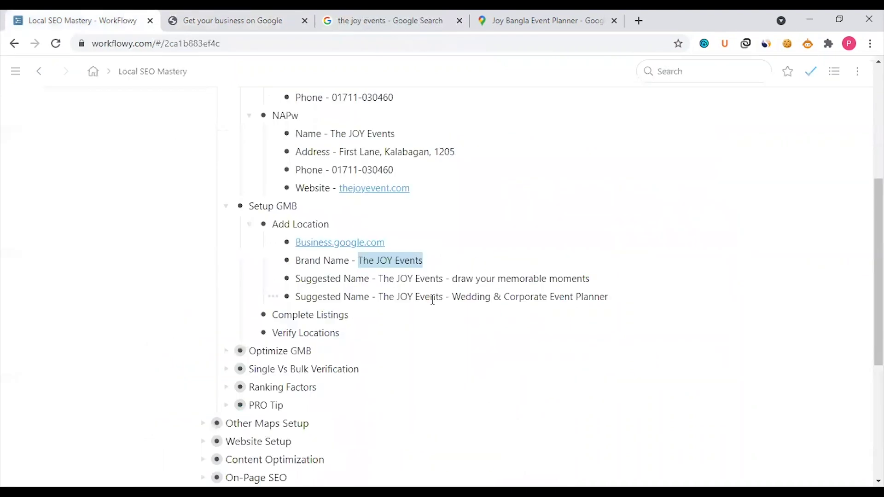
{"action": "left_click_drag", "start_coordinate": [396, 170], "coordinate": [332, 170]}
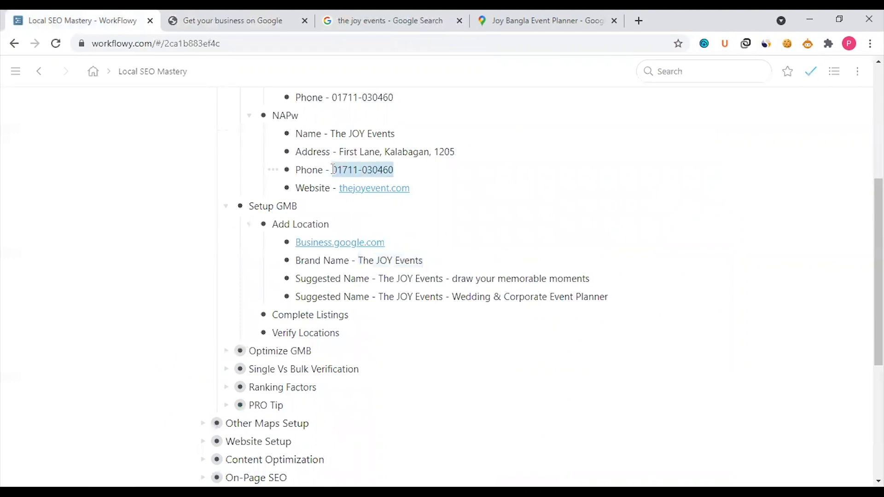
{"action": "key", "text": "ctrl+Tab"}
{"action": "left_click", "coordinate": [548, 205]}
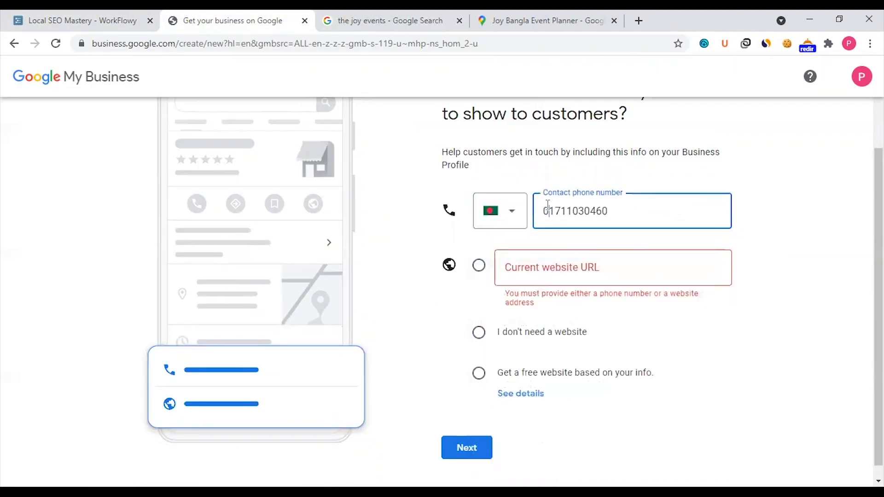
{"action": "key", "text": "BackSpace"}
{"action": "left_click", "coordinate": [479, 332]}
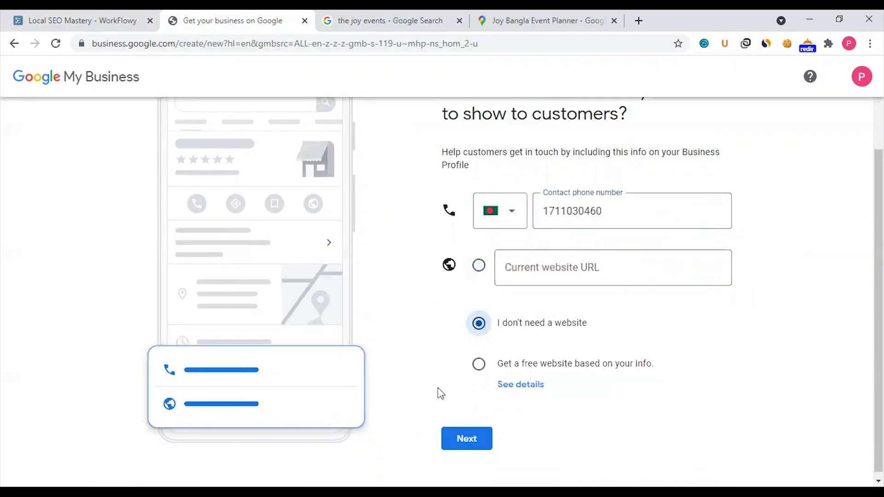
{"action": "left_click", "coordinate": [447, 428]}
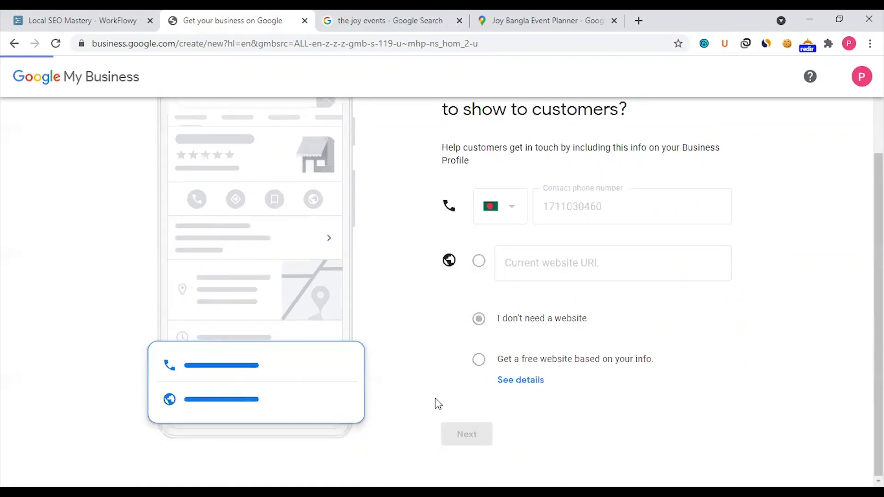
{"action": "scroll", "coordinate": [492, 244], "scroll_direction": "up", "scroll_amount": 3}
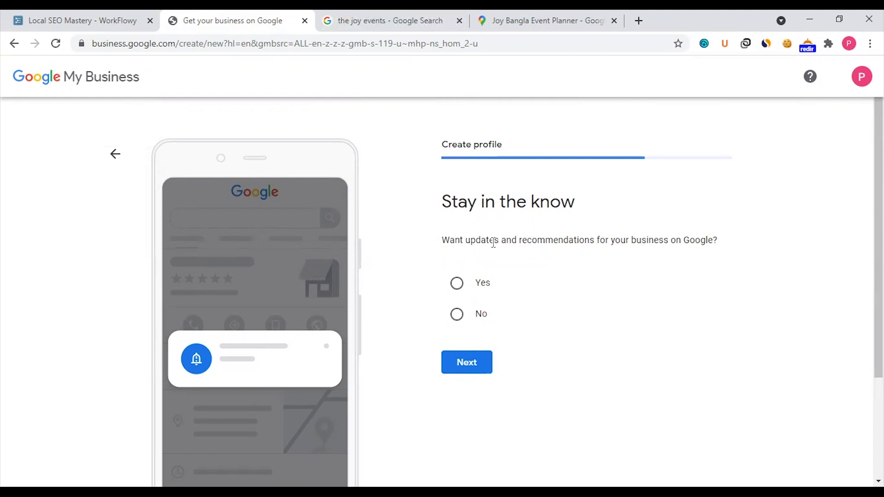
{"action": "left_click", "coordinate": [482, 288]}
- Move past 'Stay in the know' and look over the mailing-address form, with Bangladesh preset
{"action": "left_click", "coordinate": [464, 366]}
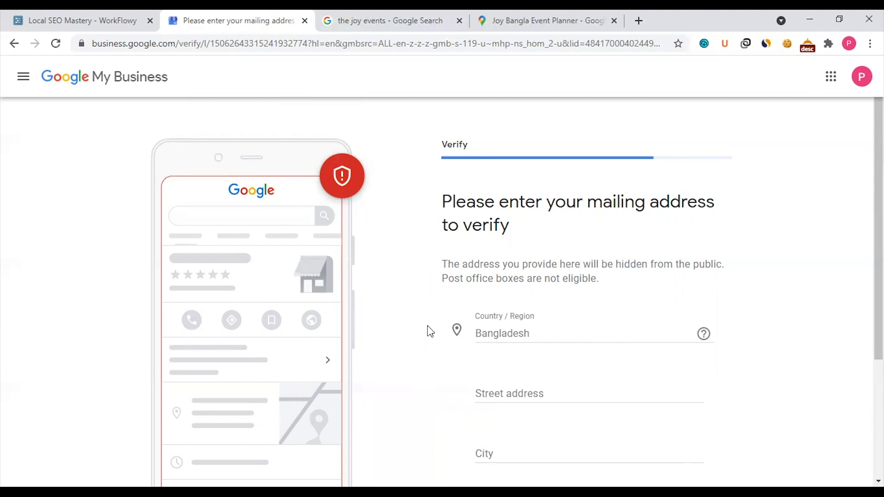
{"action": "scroll", "coordinate": [427, 326], "scroll_direction": "down", "scroll_amount": 2}
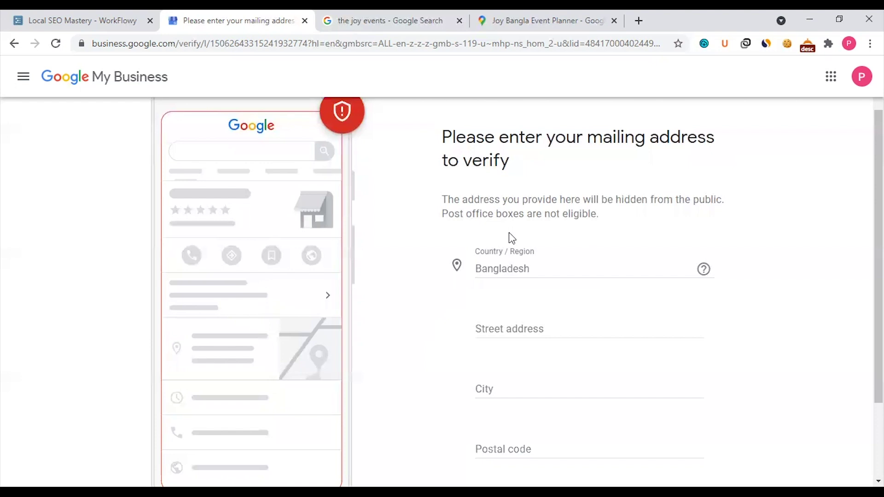
{"action": "scroll", "coordinate": [417, 315], "scroll_direction": "down", "scroll_amount": 2}
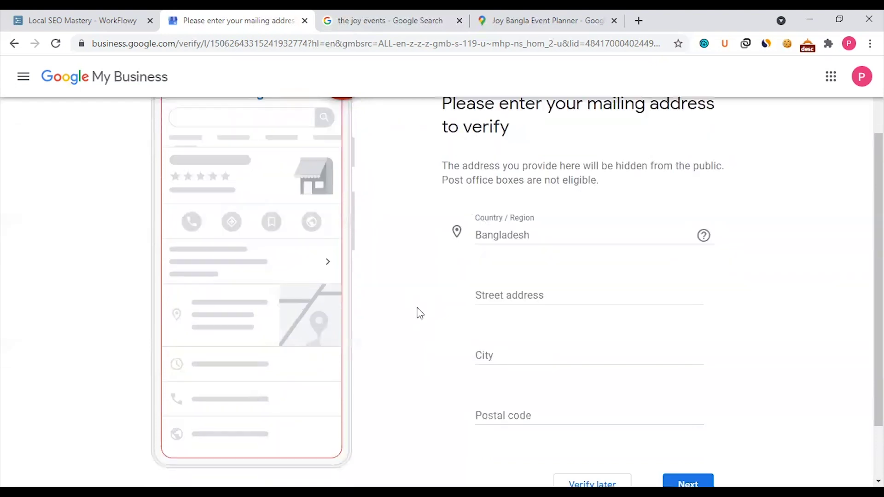
{"action": "scroll", "coordinate": [418, 313], "scroll_direction": "up", "scroll_amount": 1}
{"action": "scroll", "coordinate": [418, 311], "scroll_direction": "down", "scroll_amount": 1}
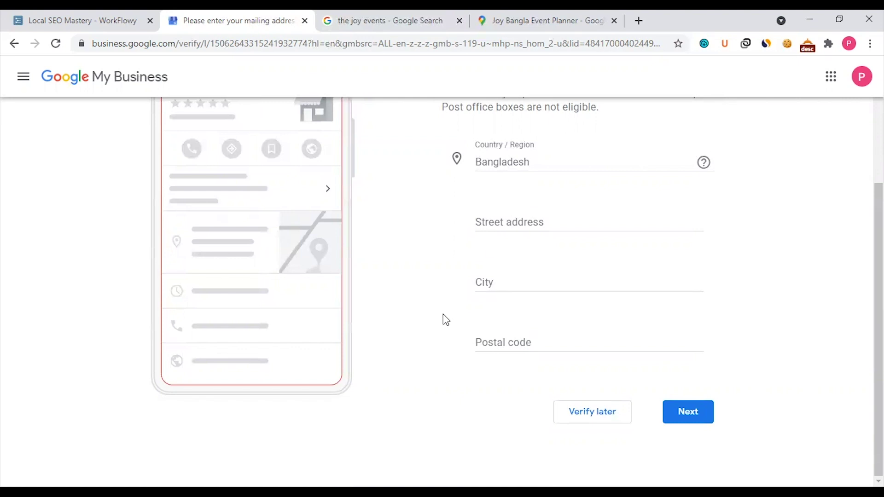
{"action": "scroll", "coordinate": [445, 320], "scroll_direction": "up", "scroll_amount": 1}
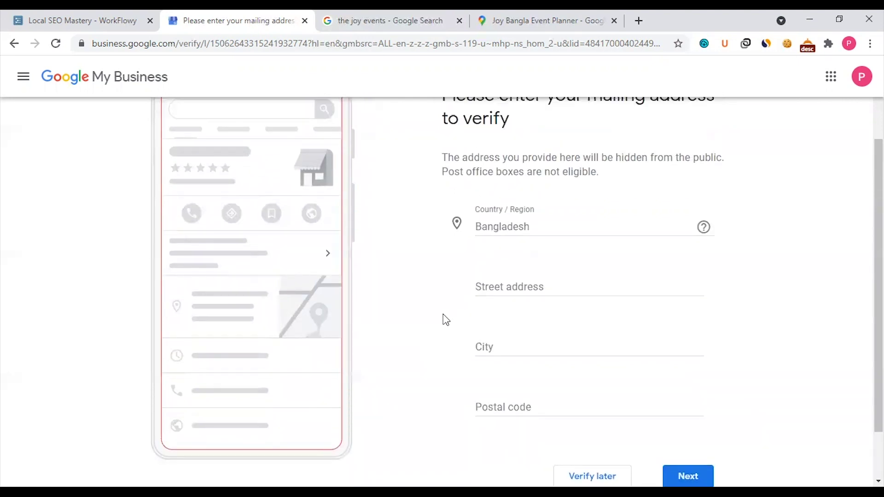
{"action": "scroll", "coordinate": [445, 320], "scroll_direction": "up", "scroll_amount": 1}
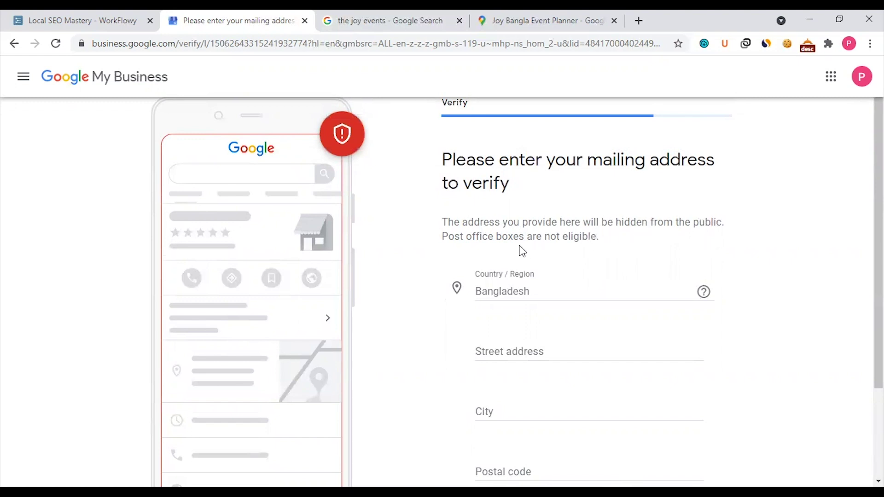
{"action": "scroll", "coordinate": [429, 314], "scroll_direction": "down", "scroll_amount": 3}
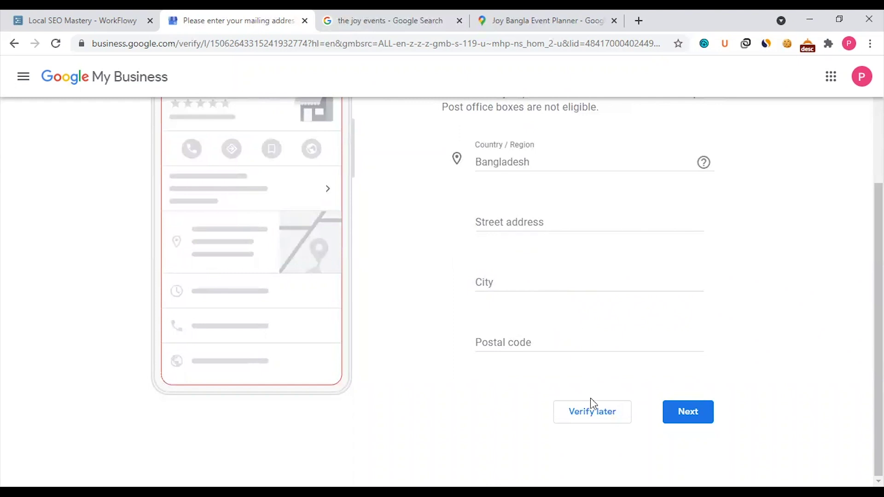
- Choose Verify later and expand the full list of suggested Wedding planner services
{"action": "left_click", "coordinate": [579, 421]}
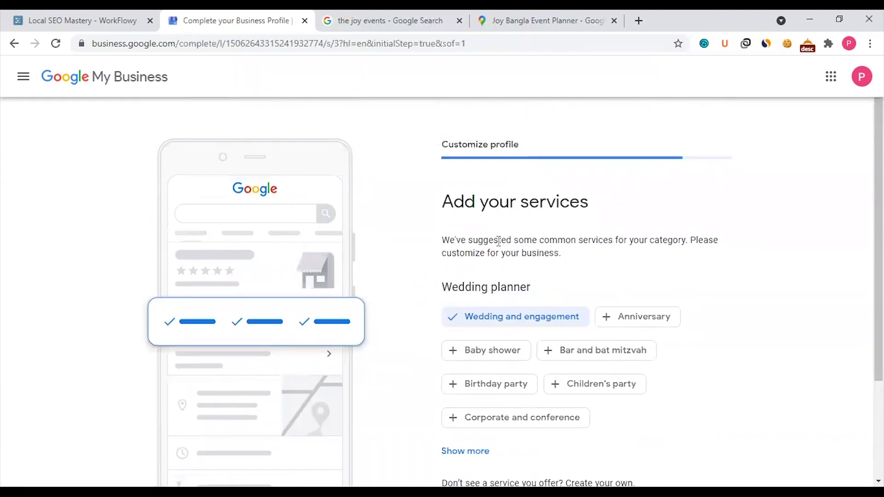
{"action": "scroll", "coordinate": [446, 272], "scroll_direction": "down", "scroll_amount": 3}
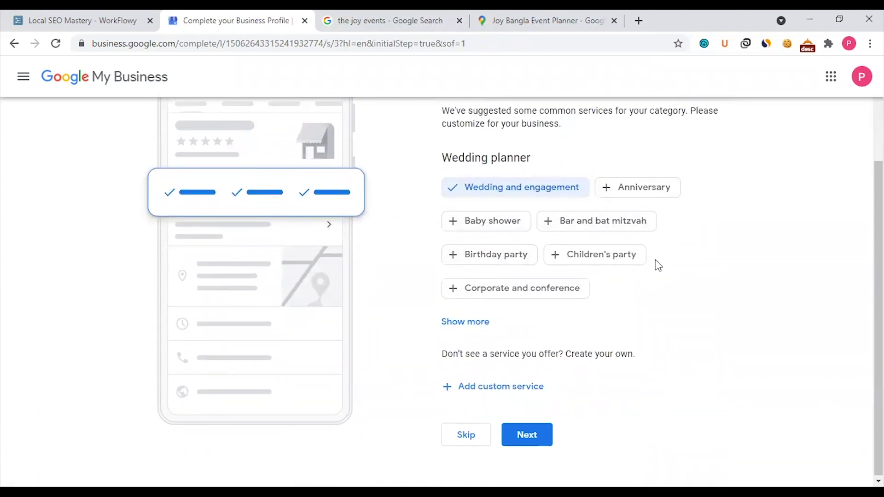
{"action": "left_click", "coordinate": [465, 322]}
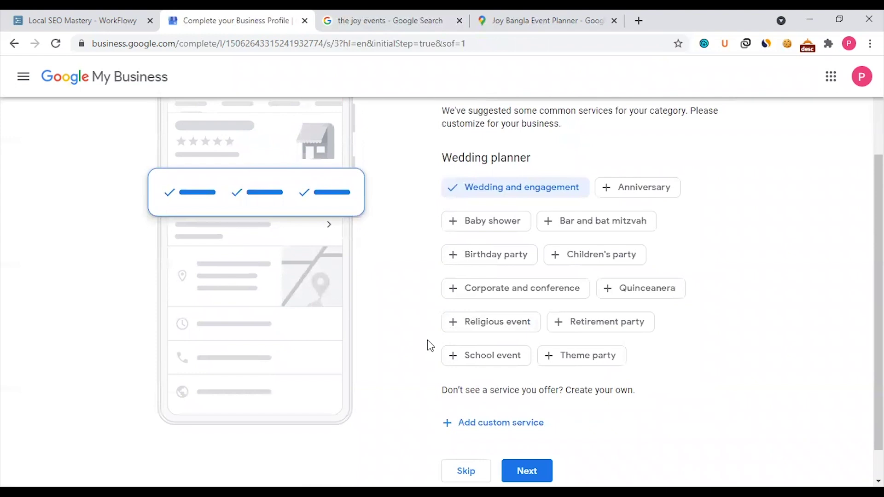
{"action": "scroll", "coordinate": [428, 346], "scroll_direction": "down", "scroll_amount": 1}
{"action": "scroll", "coordinate": [428, 345], "scroll_direction": "up", "scroll_amount": 2}
- Add Corporate and conference, Anniversary, Baby shower, Birthday party, Children's party, Religious event and Retirement party services
{"action": "left_click", "coordinate": [516, 327]}
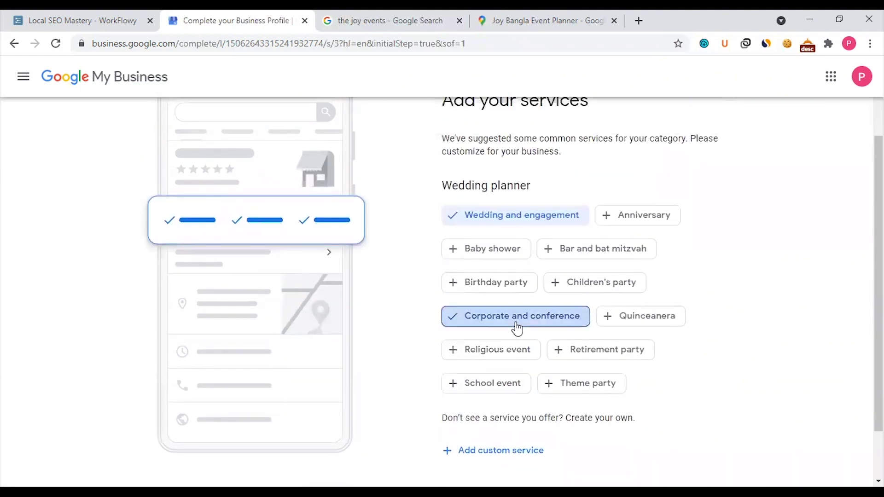
{"action": "left_click", "coordinate": [645, 222]}
{"action": "left_click", "coordinate": [517, 248]}
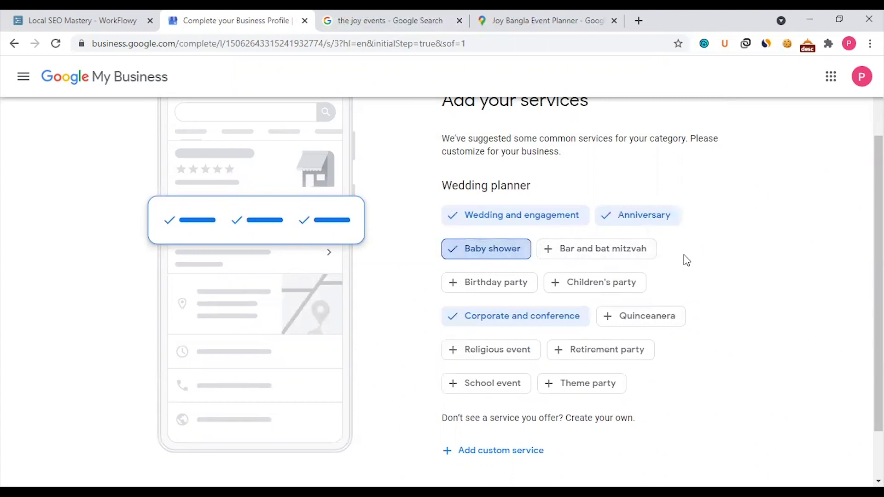
{"action": "left_click", "coordinate": [530, 288]}
{"action": "left_click", "coordinate": [607, 289]}
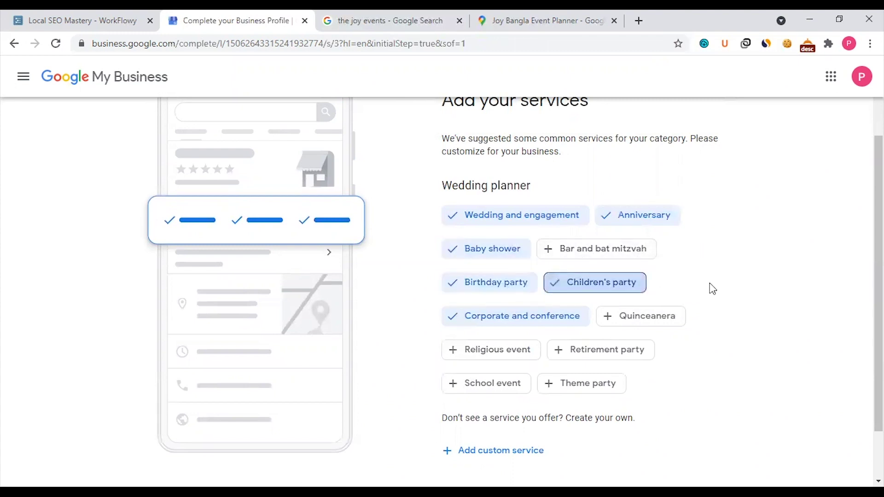
{"action": "scroll", "coordinate": [711, 289], "scroll_direction": "down", "scroll_amount": 1}
{"action": "left_click", "coordinate": [524, 291]}
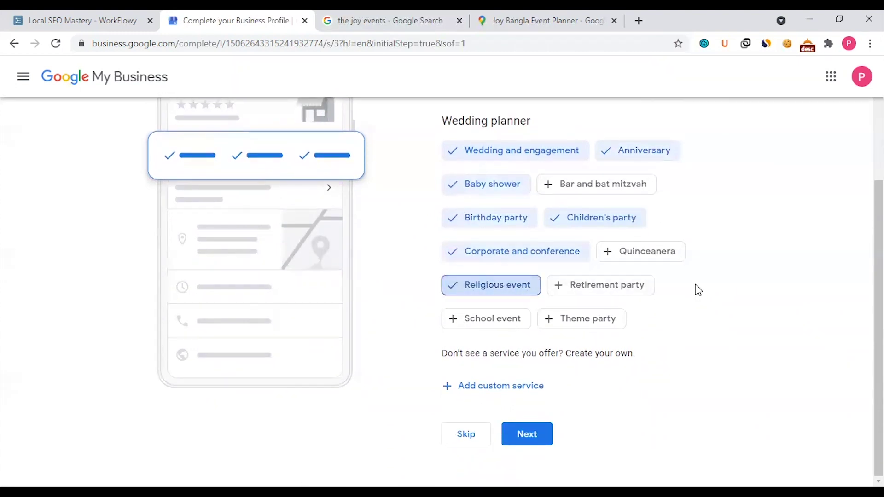
{"action": "left_click", "coordinate": [631, 289]}
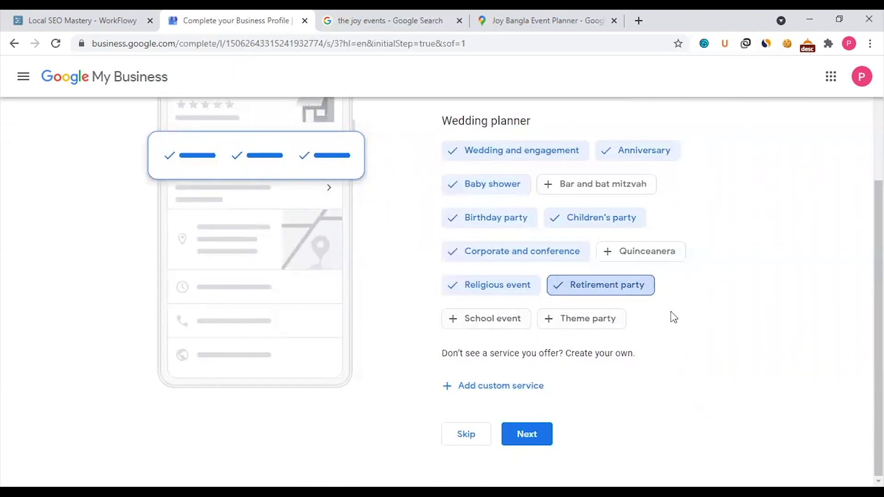
{"action": "scroll", "coordinate": [671, 317], "scroll_direction": "up", "scroll_amount": 1}
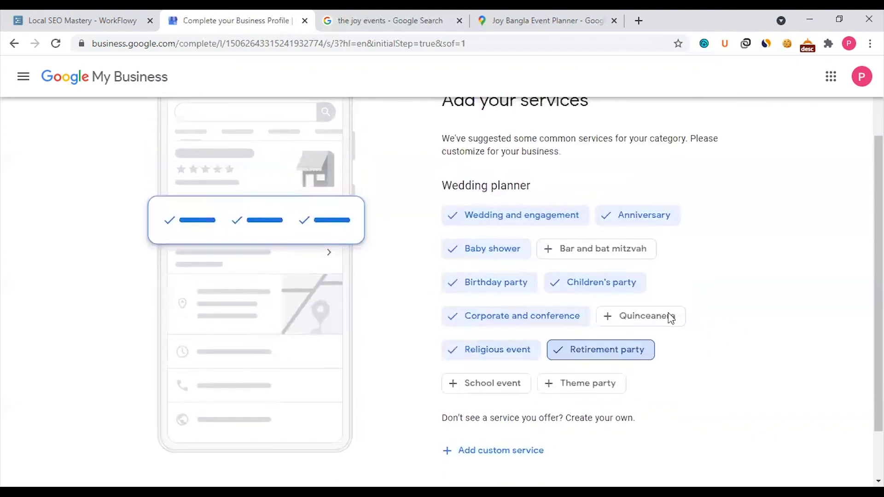
{"action": "scroll", "coordinate": [694, 307], "scroll_direction": "up", "scroll_amount": 2}
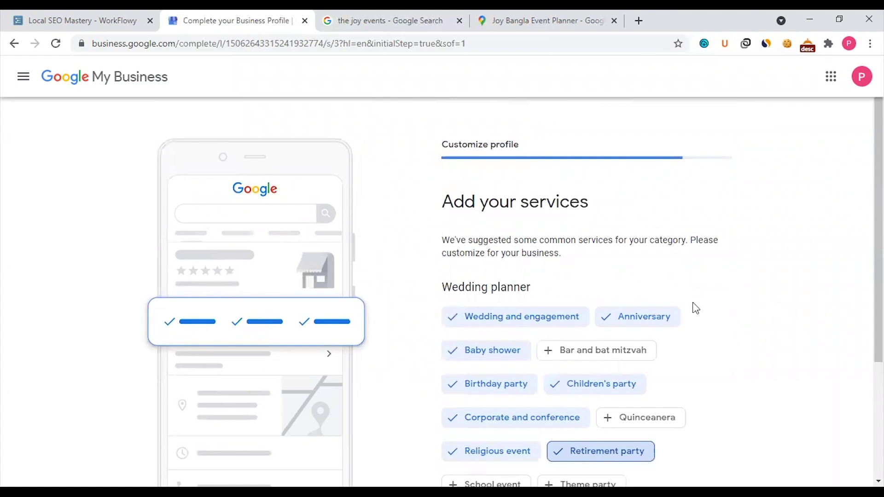
{"action": "scroll", "coordinate": [694, 308], "scroll_direction": "down", "scroll_amount": 4}
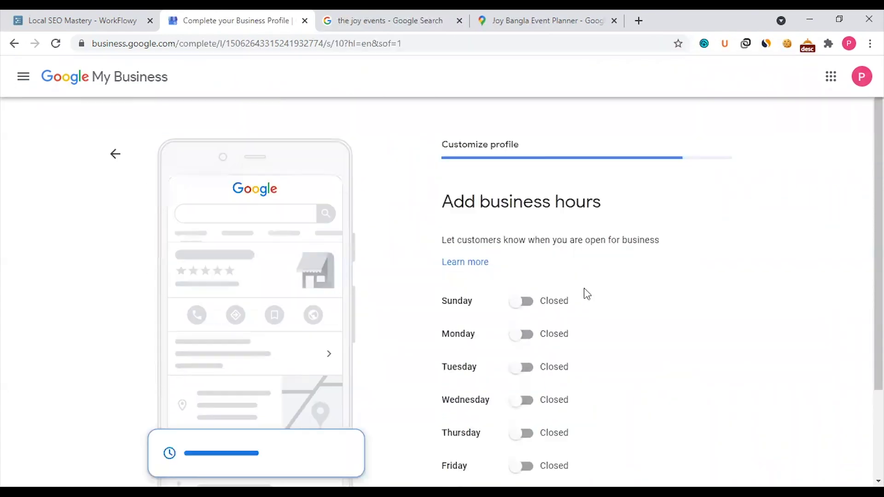
- Pass the business hours step and keep customer messaging enabled
{"action": "scroll", "coordinate": [559, 219], "scroll_direction": "down", "scroll_amount": 3}
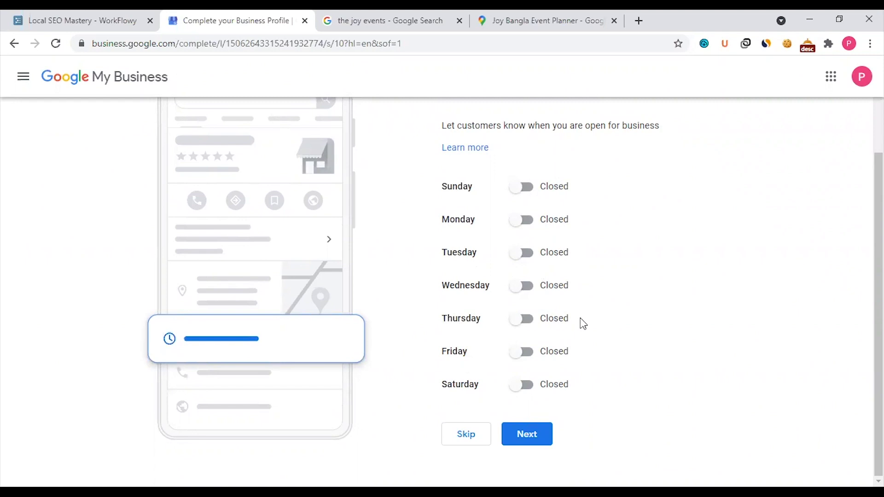
{"action": "left_click", "coordinate": [524, 427]}
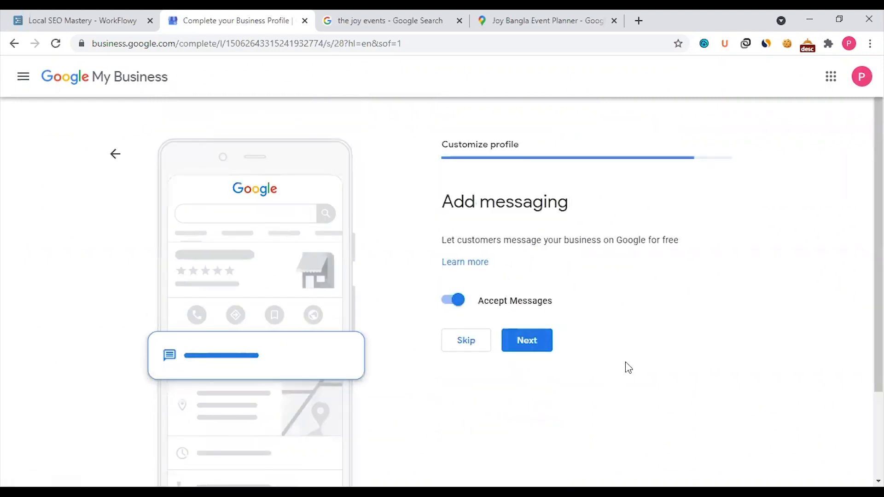
{"action": "left_click", "coordinate": [528, 340]}
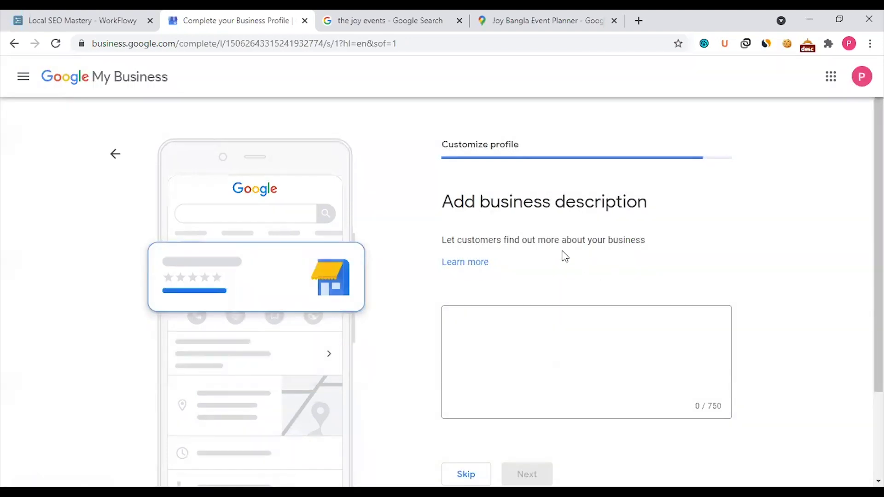
- Skip the business description and business photos steps
{"action": "scroll", "coordinate": [567, 291], "scroll_direction": "down", "scroll_amount": 3}
{"action": "left_click", "coordinate": [468, 369]}
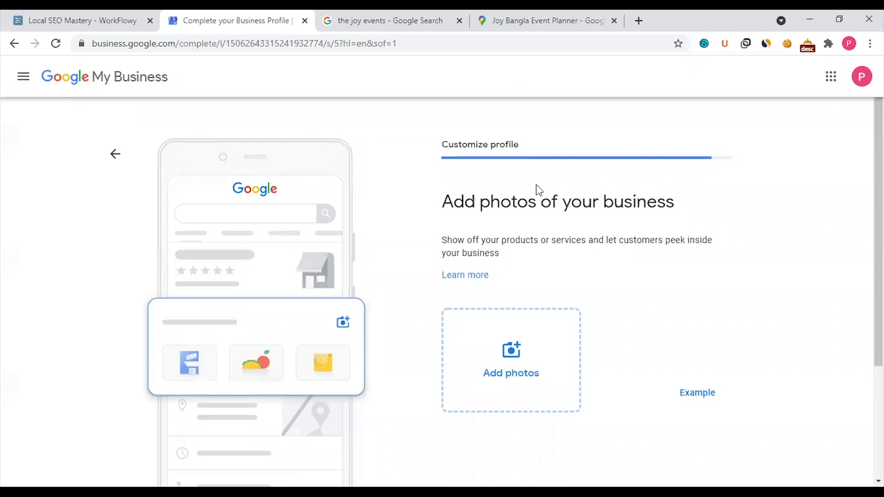
{"action": "scroll", "coordinate": [567, 270], "scroll_direction": "down", "scroll_amount": 3}
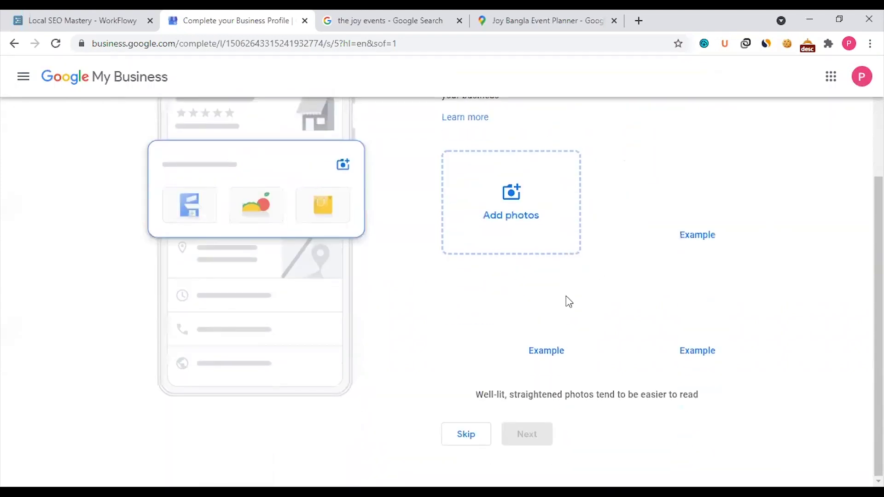
{"action": "left_click", "coordinate": [466, 434]}
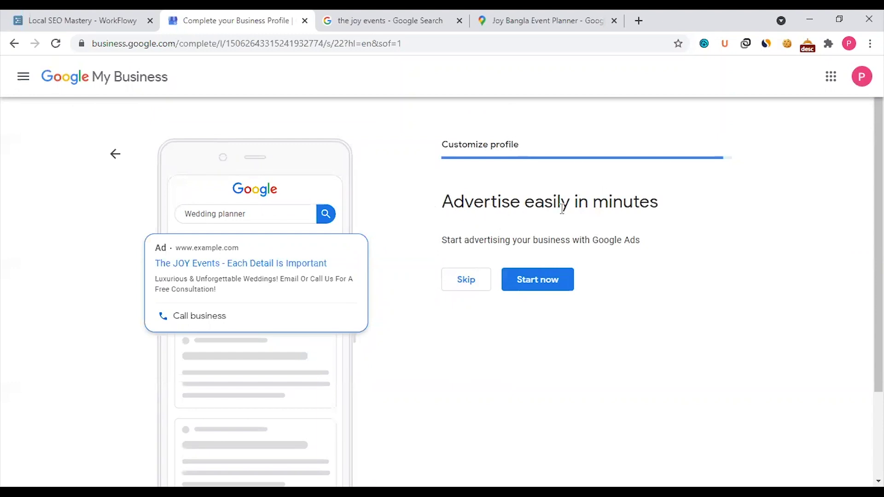
- Decline the Google Ads offer, finish setup, and dismiss The JOY Events welcome dialog
{"action": "left_click", "coordinate": [461, 284]}
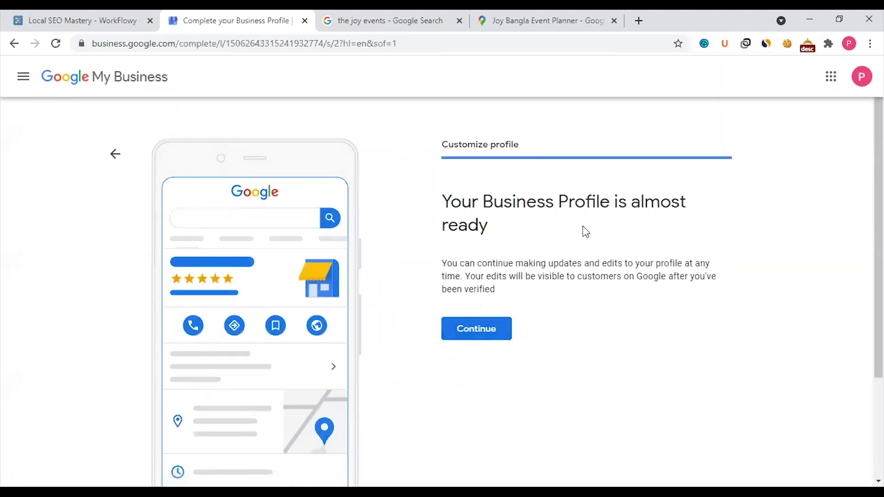
{"action": "scroll", "coordinate": [542, 254], "scroll_direction": "down", "scroll_amount": 3}
{"action": "left_click", "coordinate": [480, 205]}
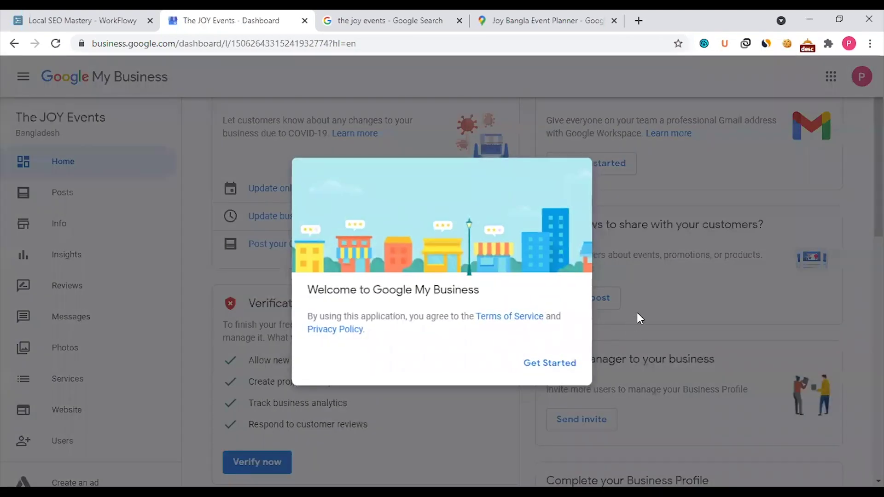
{"action": "left_click", "coordinate": [563, 362]}
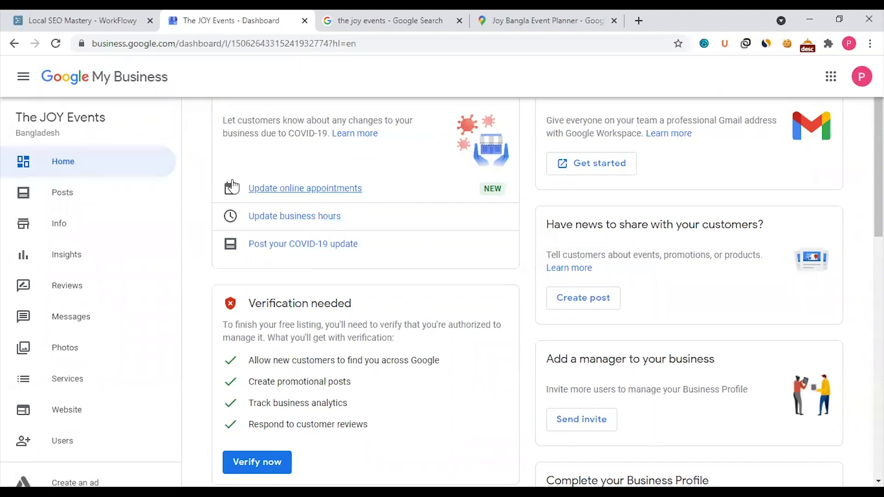
{"action": "left_click", "coordinate": [177, 44]}
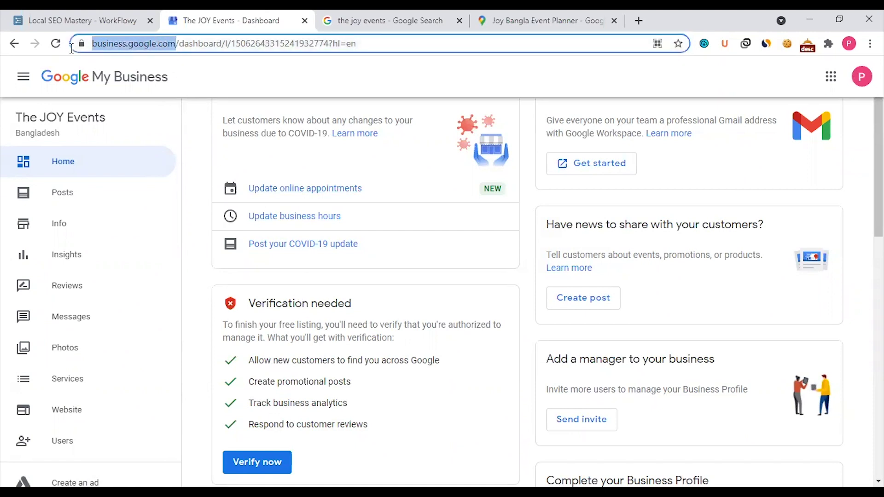
{"action": "left_click", "coordinate": [210, 44]}
{"action": "left_click_drag", "start_coordinate": [213, 45], "coordinate": [466, 45]}
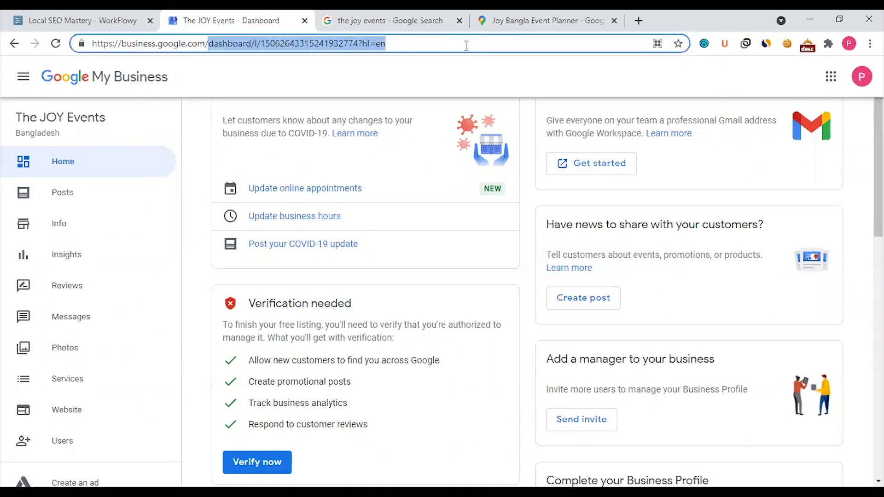
{"action": "key", "text": "BackSpace"}
{"action": "key", "text": "Return"}
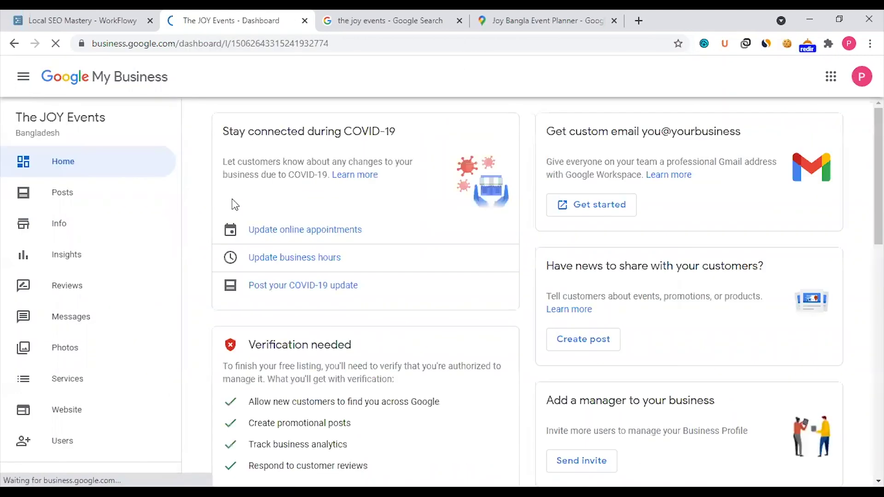
{"action": "scroll", "coordinate": [222, 347], "scroll_direction": "down", "scroll_amount": 10}
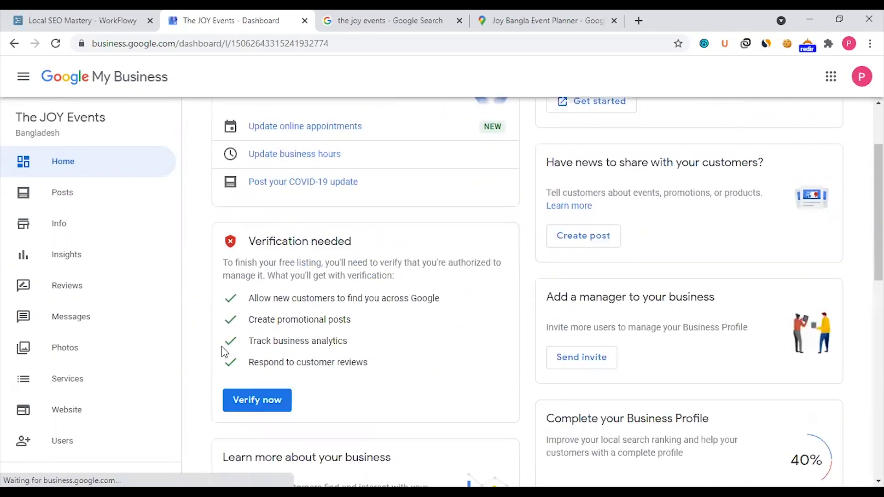
{"action": "scroll", "coordinate": [223, 352], "scroll_direction": "up", "scroll_amount": 7}
{"action": "scroll", "coordinate": [222, 352], "scroll_direction": "up", "scroll_amount": 3}
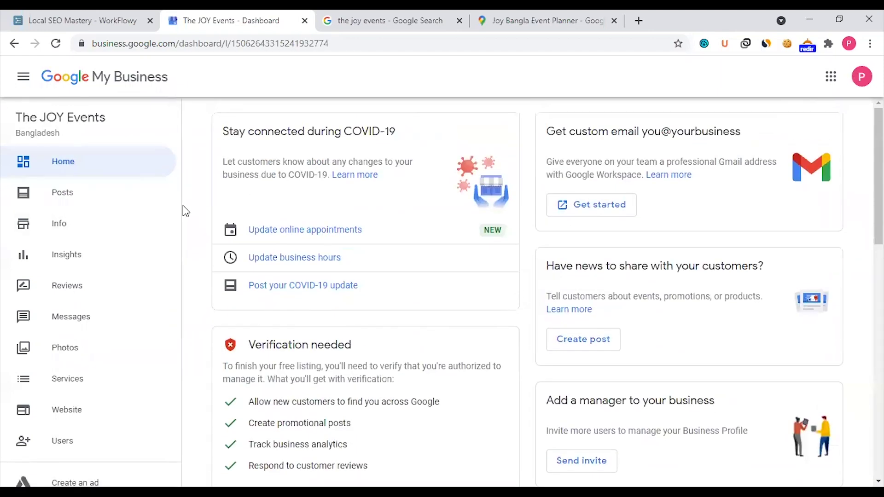
{"action": "left_click", "coordinate": [124, 16]}
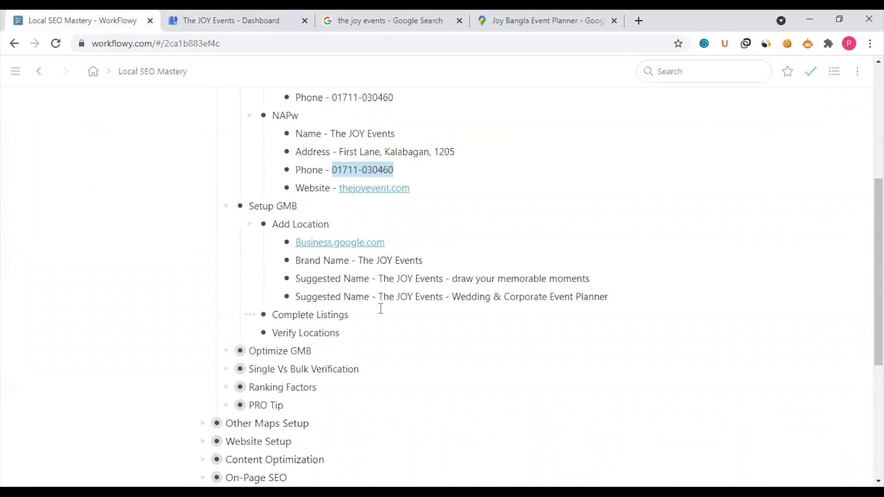
{"action": "scroll", "coordinate": [381, 308], "scroll_direction": "up", "scroll_amount": 3}
{"action": "scroll", "coordinate": [381, 310], "scroll_direction": "down", "scroll_amount": 1}
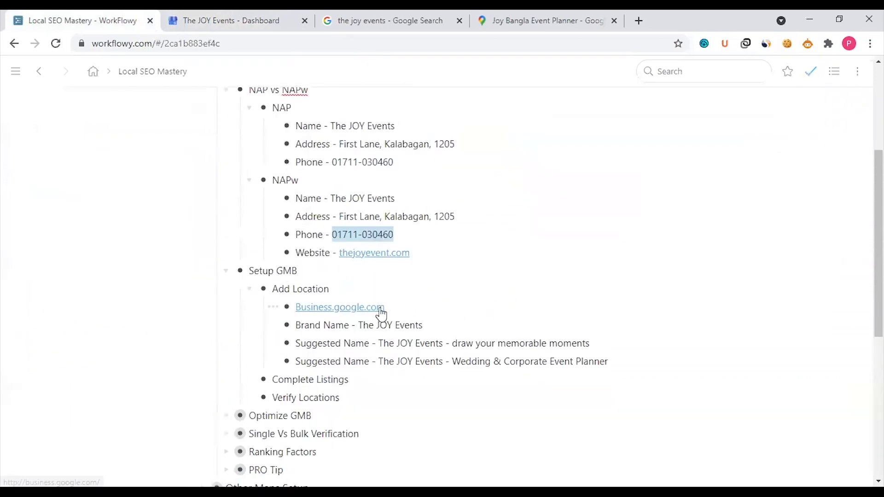
{"action": "scroll", "coordinate": [381, 310], "scroll_direction": "up", "scroll_amount": 3}
{"action": "key", "text": "ctrl+Tab"}
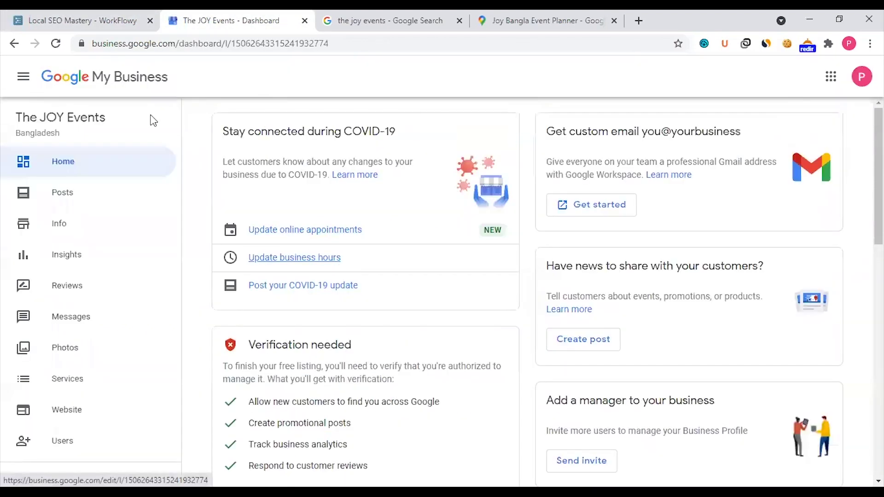